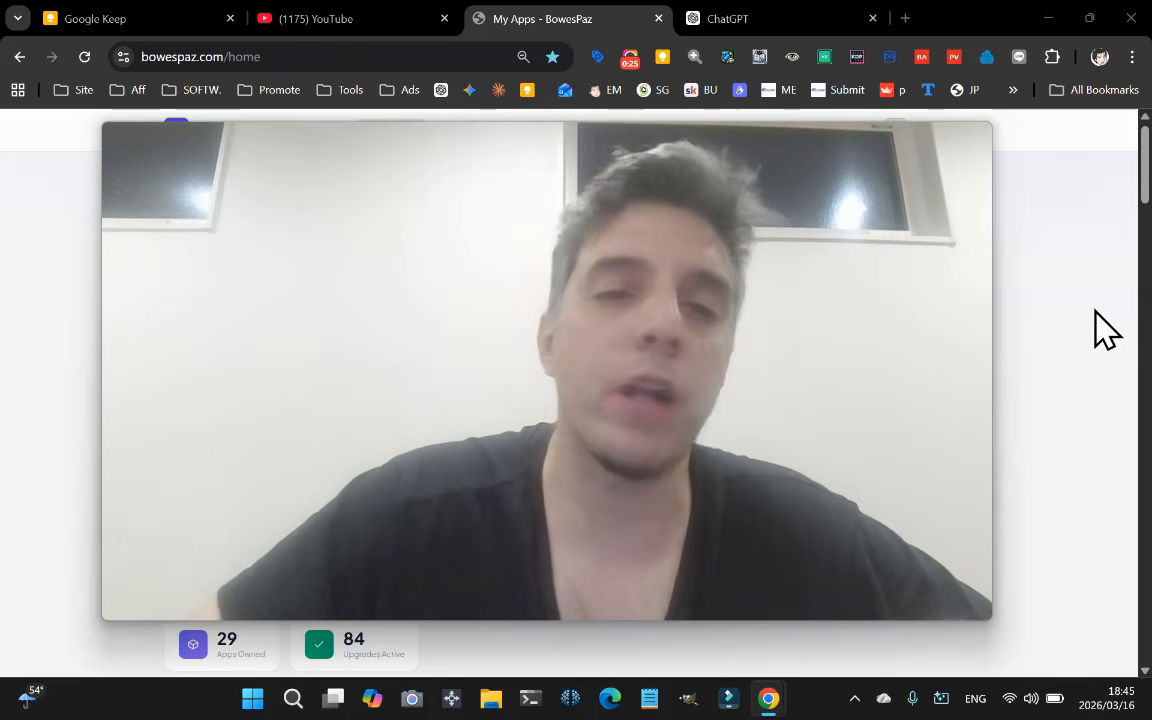
Launch the Crossword Generator from the Manaka Royalty Apps section
{"action": "mouse_move", "coordinate": [217, 190]}
{"action": "left_click_drag", "start_coordinate": [106, 122], "coordinate": [693, 505]}
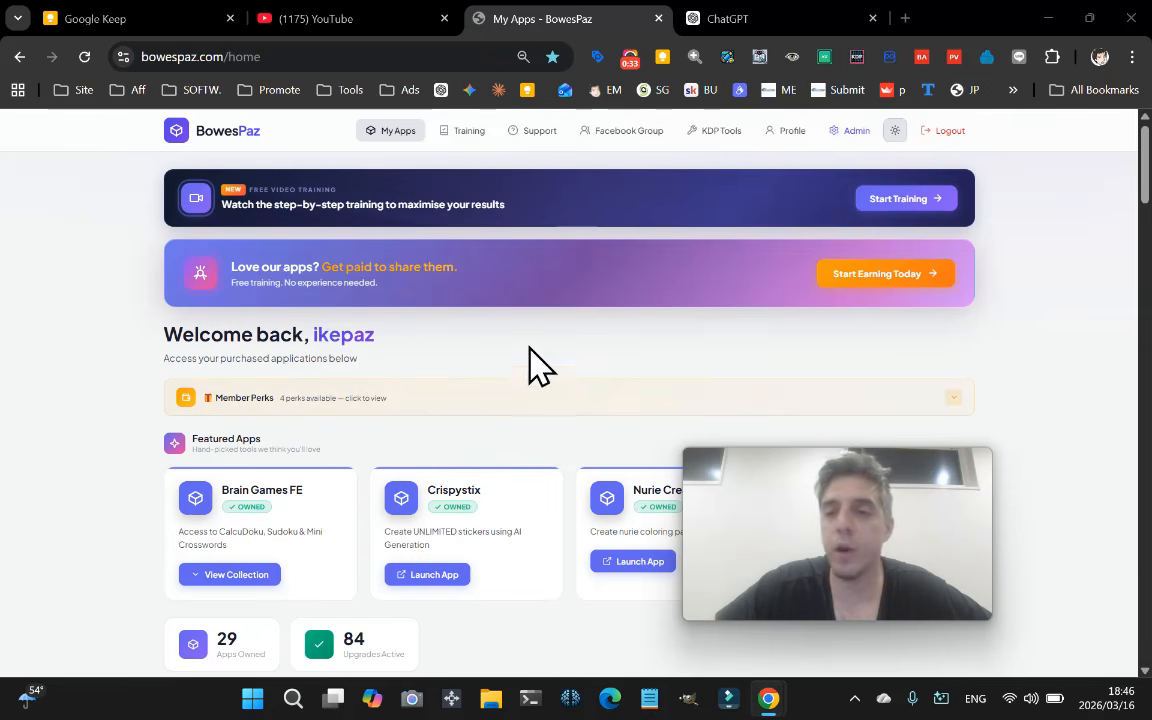
{"action": "left_click_drag", "start_coordinate": [1143, 160], "coordinate": [1080, 267]}
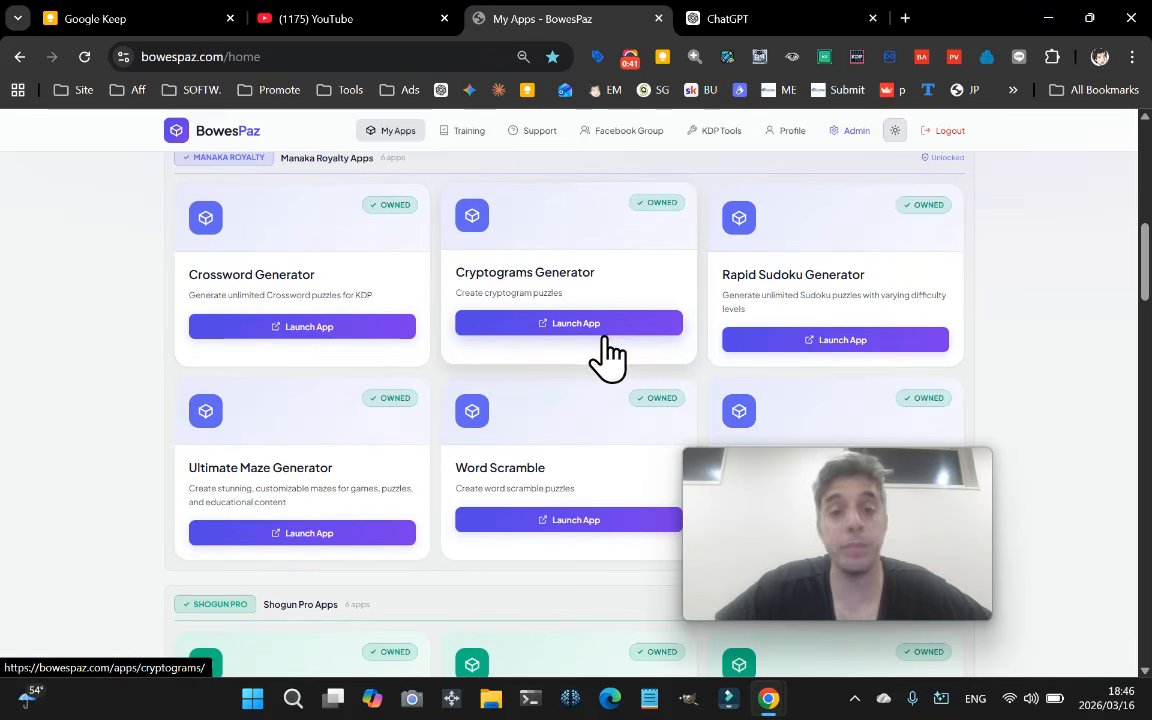
{"action": "left_click", "coordinate": [308, 324]}
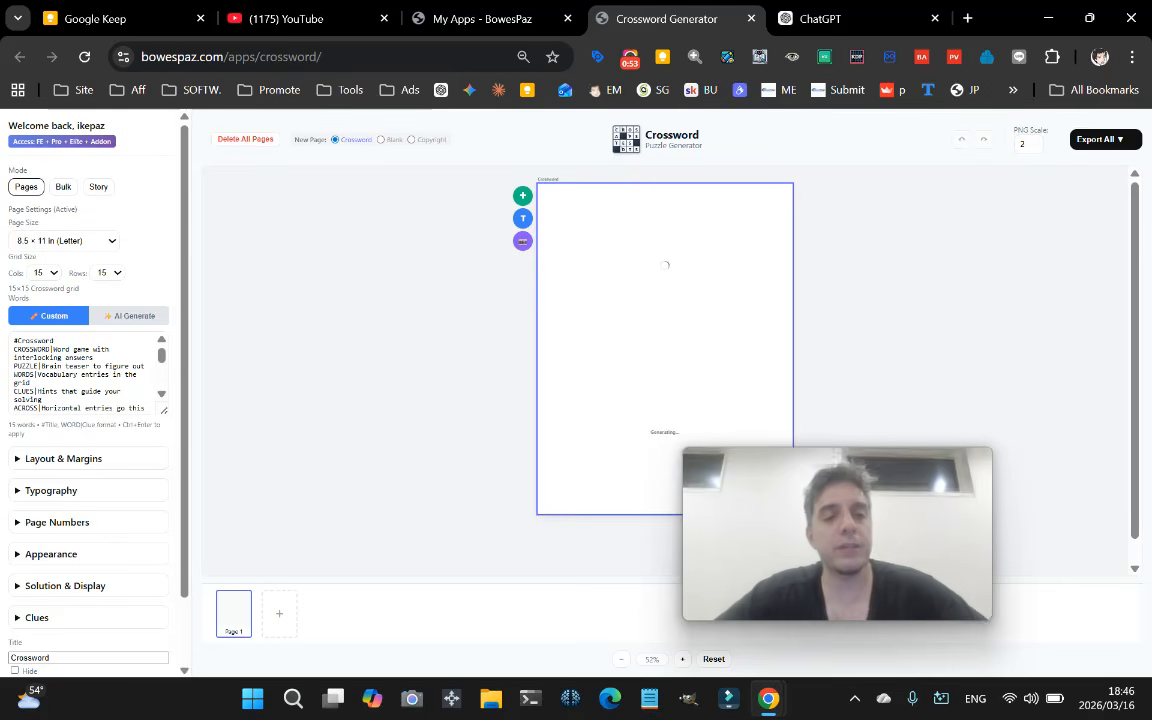
Switch the crossword generator to Bulk mode and check its text file import format
{"action": "scroll", "coordinate": [37, 156], "scroll_direction": "up", "scroll_amount": 5}
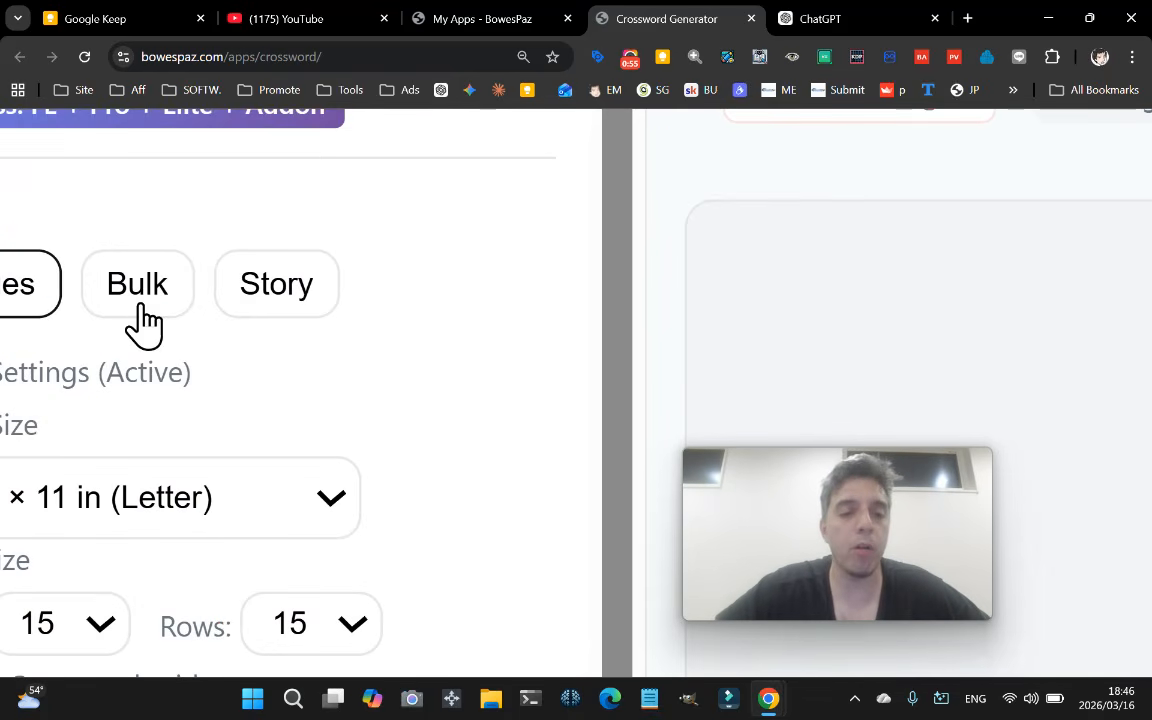
{"action": "left_click", "coordinate": [143, 318]}
{"action": "scroll", "coordinate": [524, 339], "scroll_direction": "down", "scroll_amount": 5}
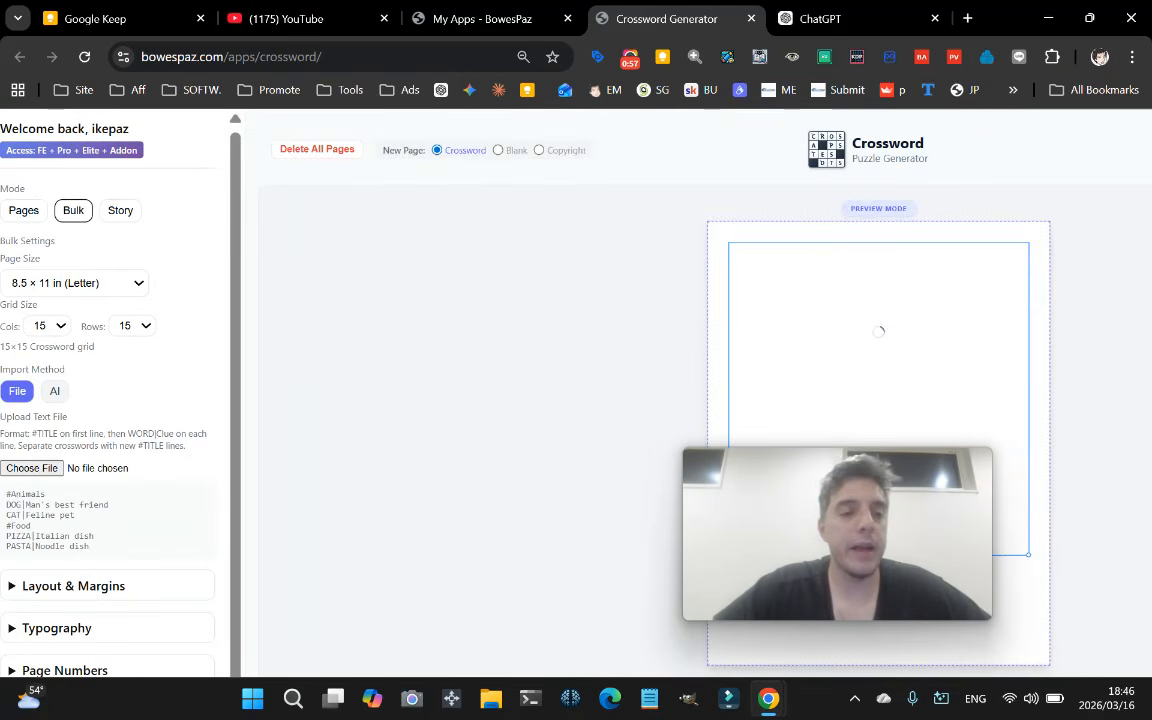
{"action": "scroll", "coordinate": [471, 367], "scroll_direction": "left", "scroll_amount": 1}
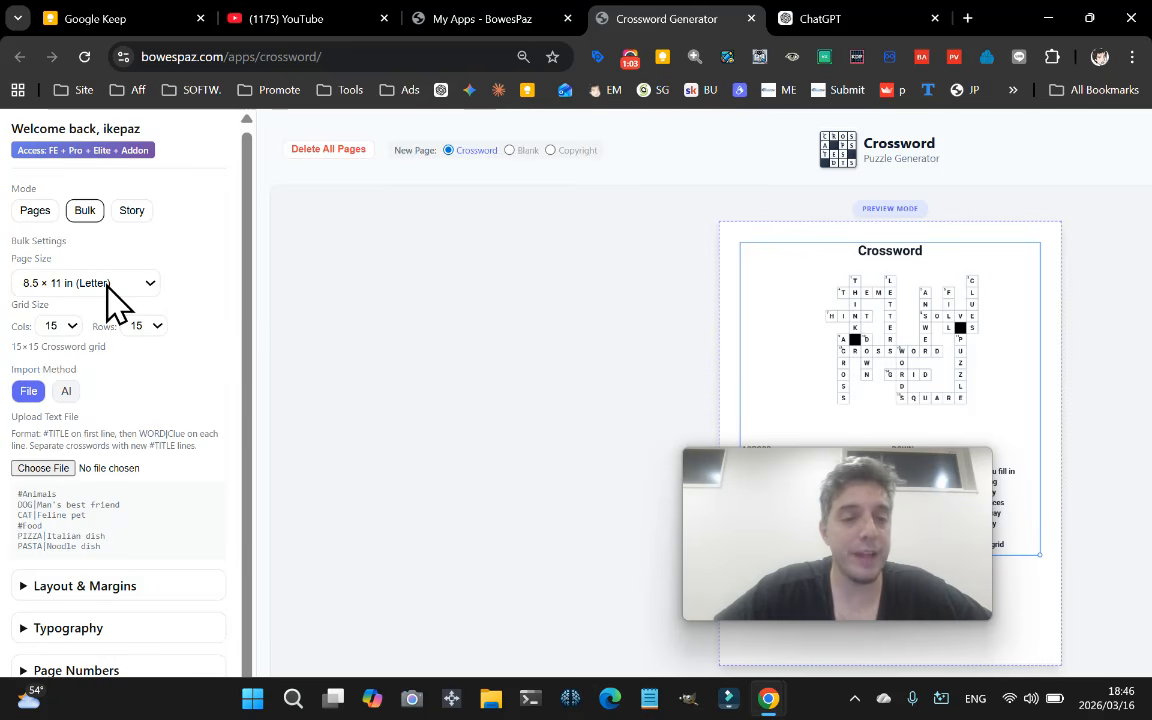
{"action": "scroll", "coordinate": [250, 370], "scroll_direction": "down", "scroll_amount": 1}
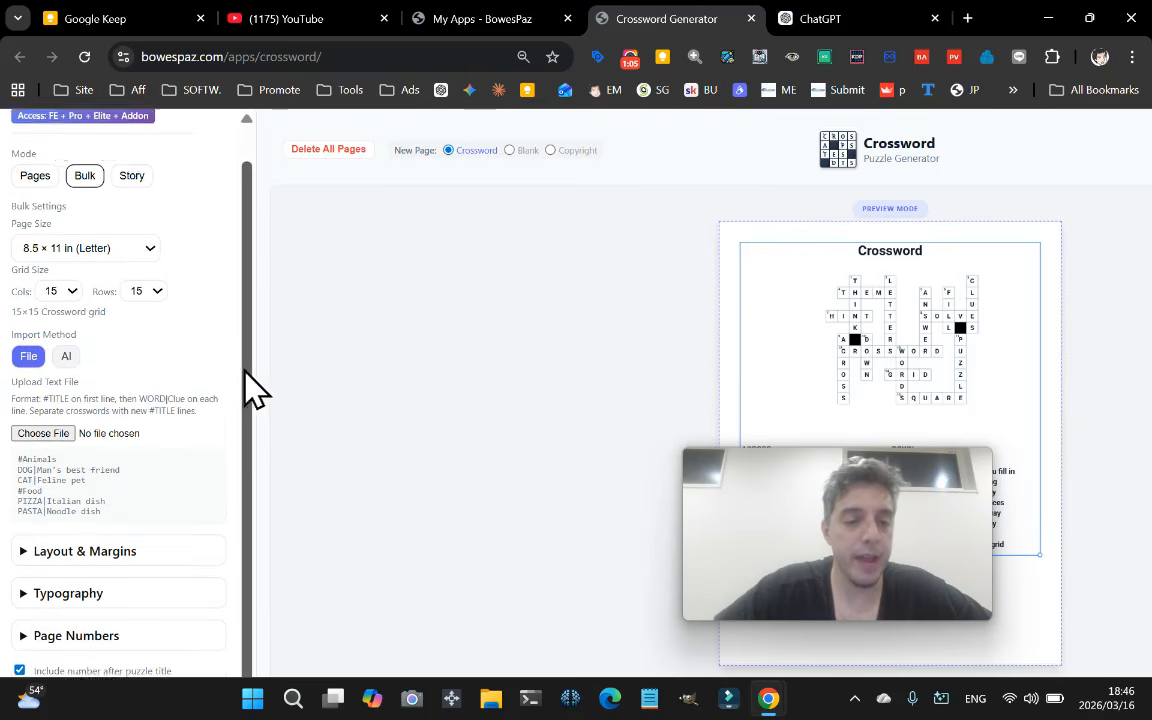
Switch to ChatGPT and request answers and hints for a 40-page baby boomer crossword book, 7 problems per page, using #title and ANSWER|HINT lines
{"action": "left_click", "coordinate": [843, 16]}
{"action": "left_click_drag", "start_coordinate": [766, 535], "coordinate": [270, 237]}
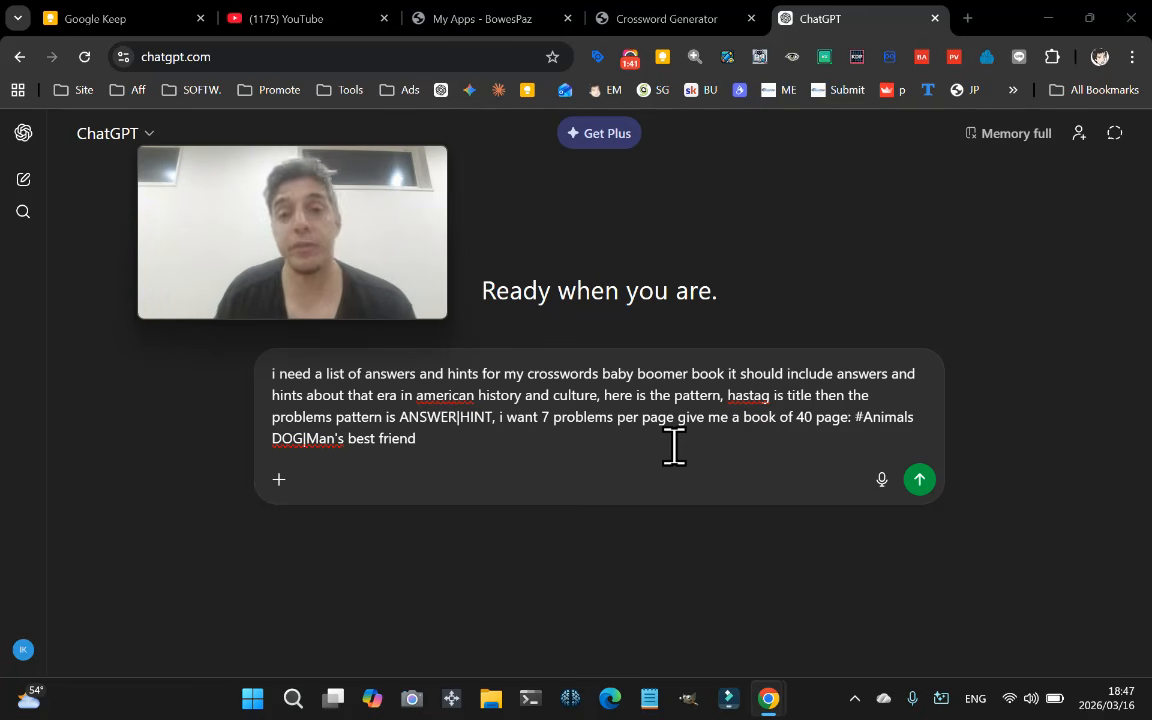
{"action": "left_click", "coordinate": [919, 481]}
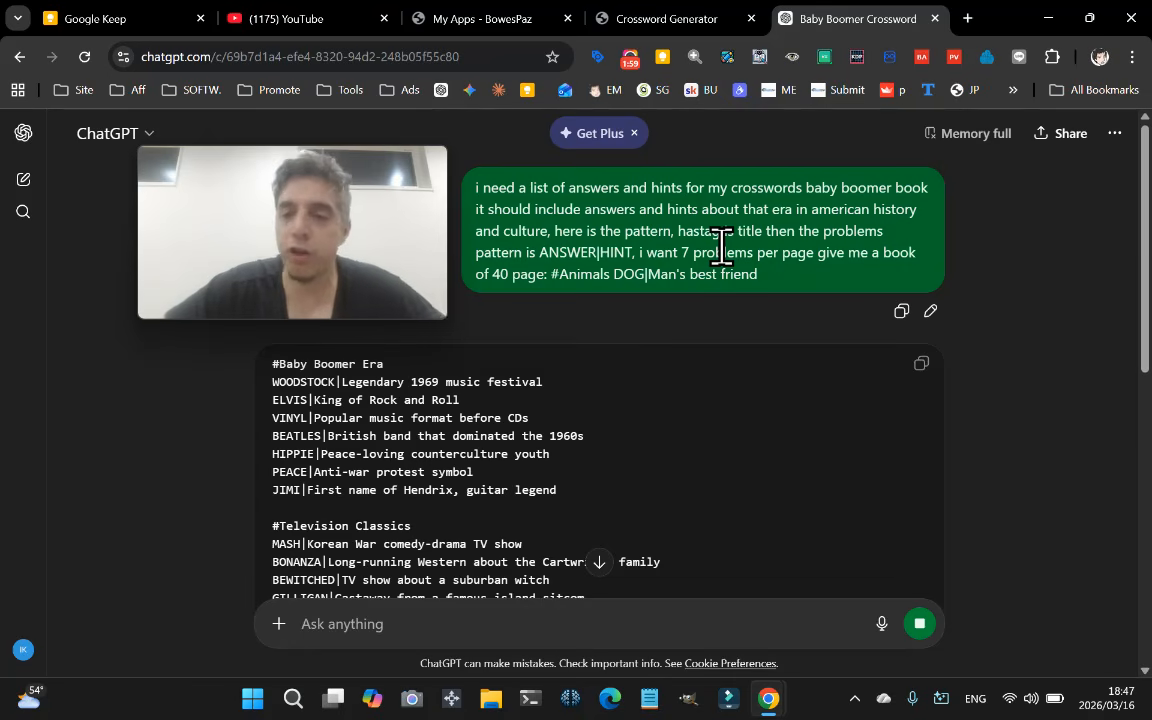
Look through the start of the generated list and open a new blank document in Notepad
{"action": "scroll", "coordinate": [1133, 440], "scroll_direction": "down", "scroll_amount": 5}
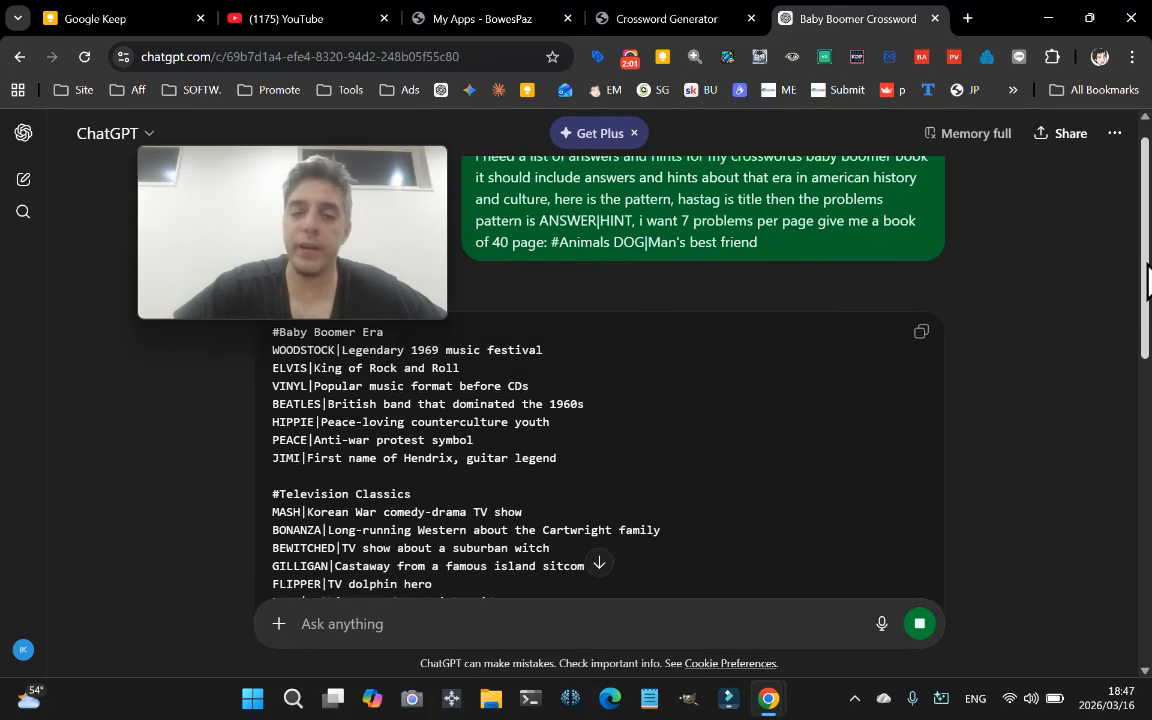
{"action": "scroll", "coordinate": [1125, 520], "scroll_direction": "down", "scroll_amount": 5}
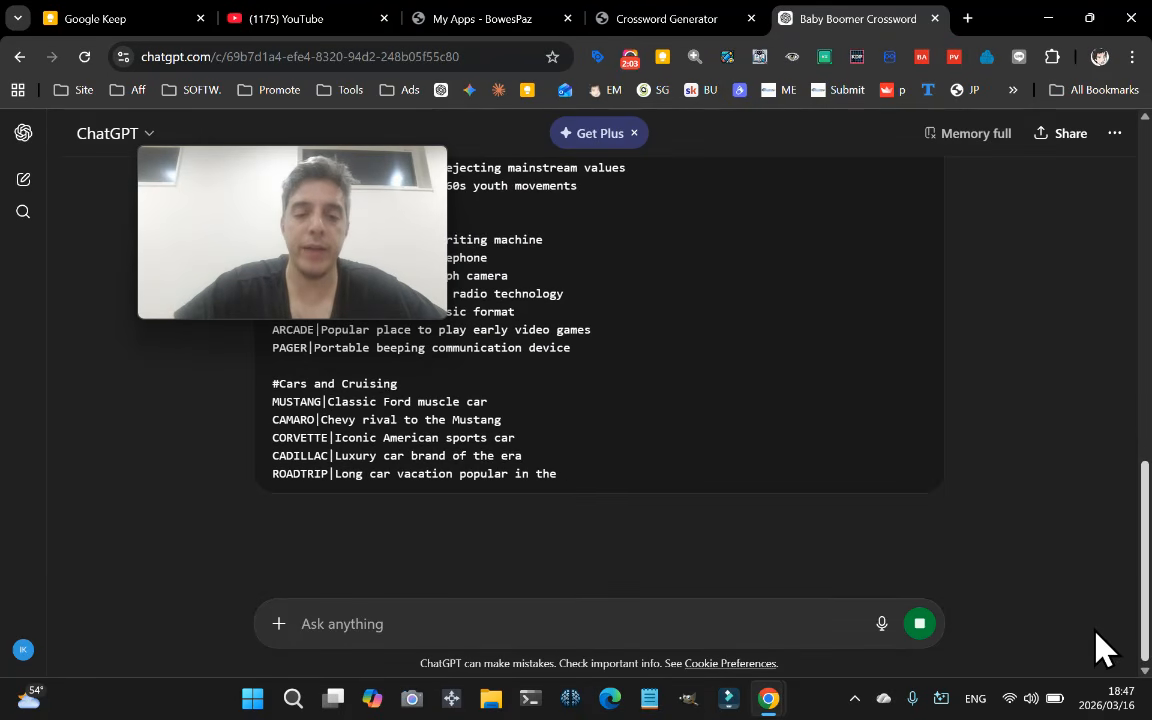
{"action": "scroll", "coordinate": [1115, 595], "scroll_direction": "up", "scroll_amount": 1}
{"action": "scroll", "coordinate": [1111, 625], "scroll_direction": "down", "scroll_amount": 2}
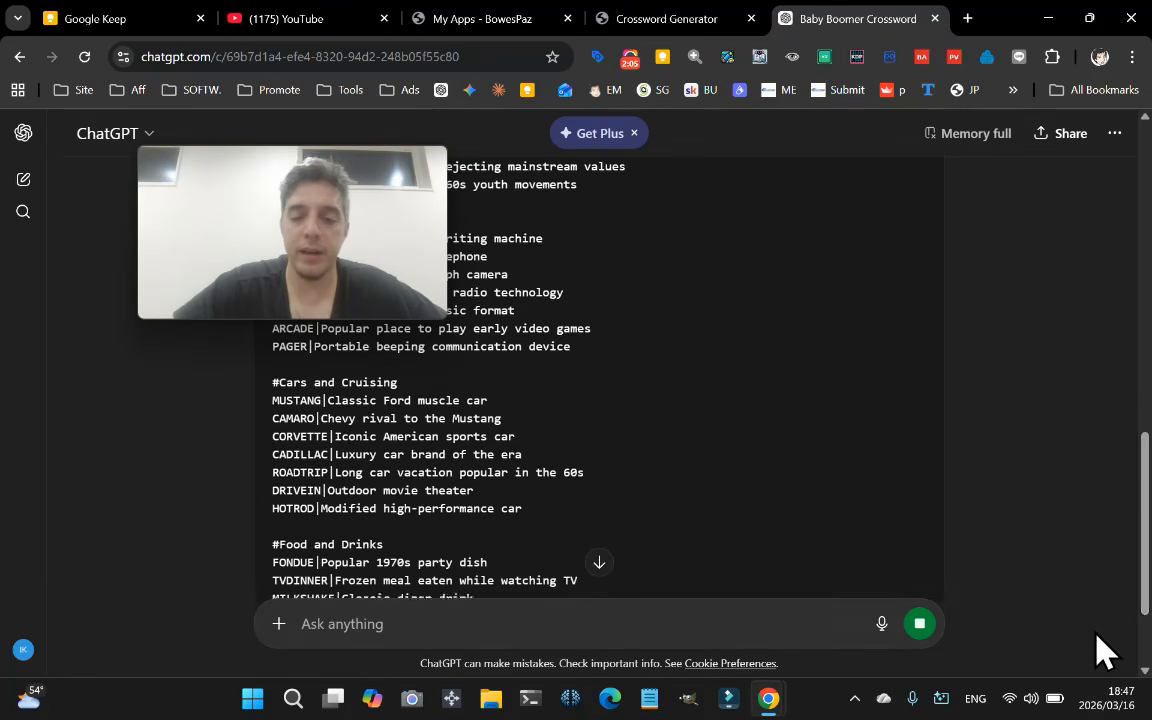
{"action": "left_click", "coordinate": [660, 700]}
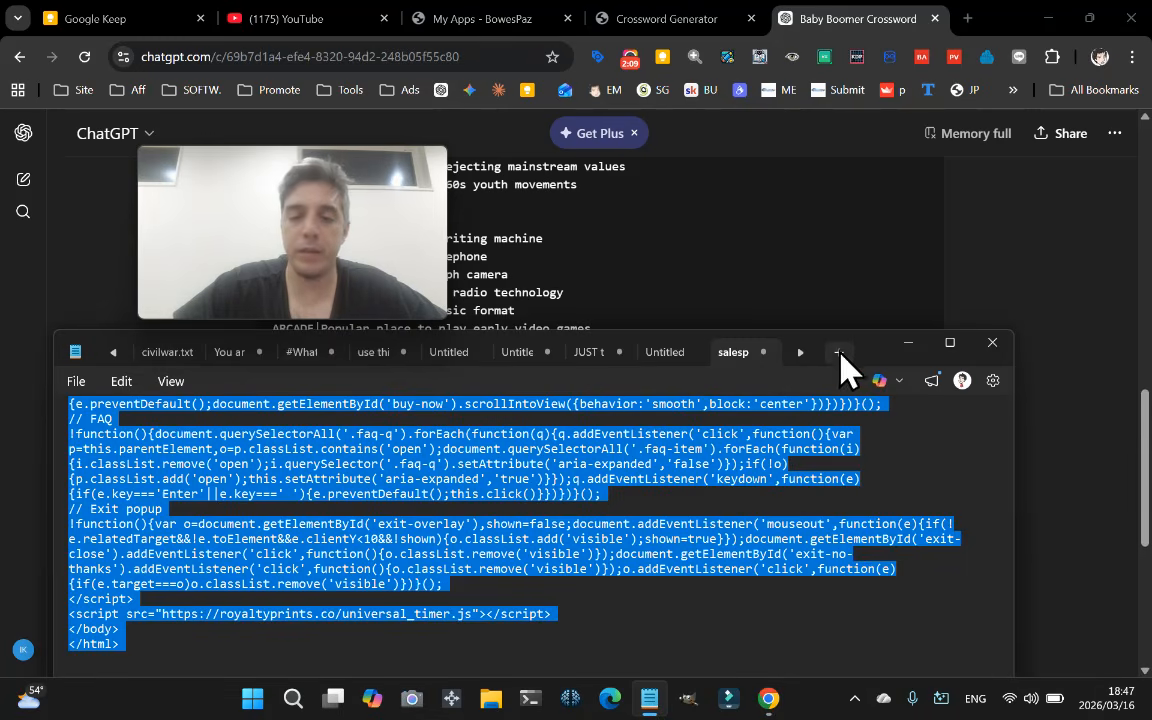
{"action": "left_click", "coordinate": [841, 353]}
{"action": "left_click", "coordinate": [1046, 406]}
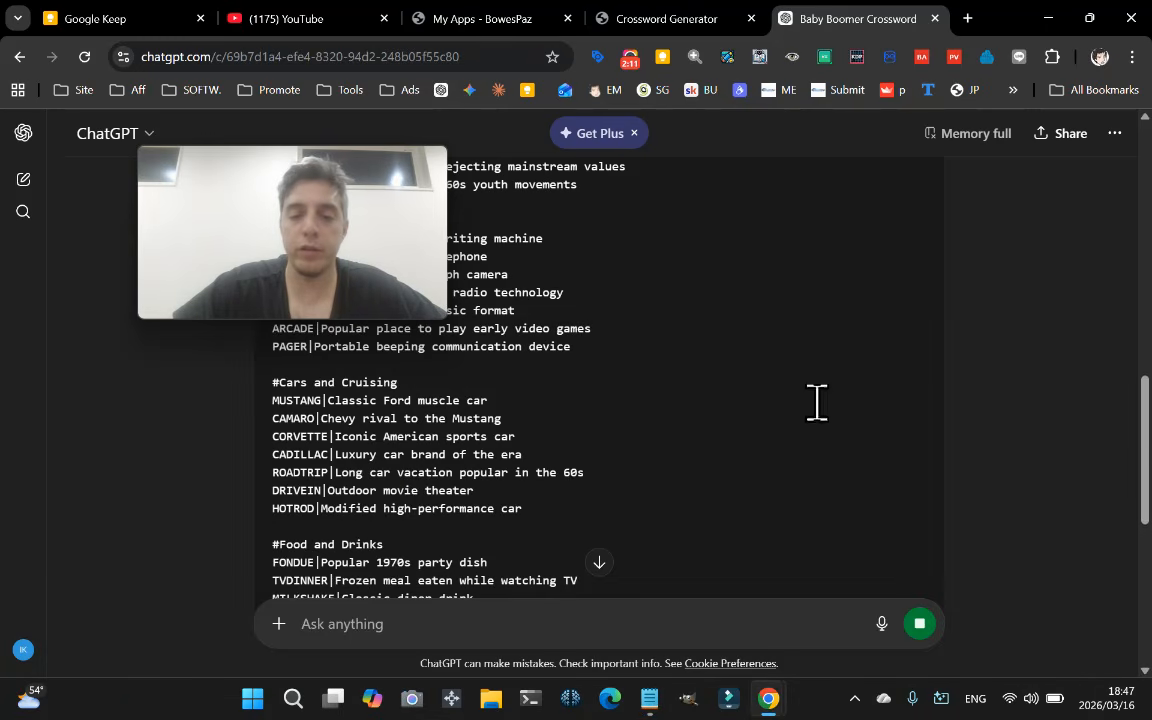
Examine the generated crossword titles, answers and hints through to the end of the list
{"action": "scroll", "coordinate": [818, 401], "scroll_direction": "down", "scroll_amount": 5}
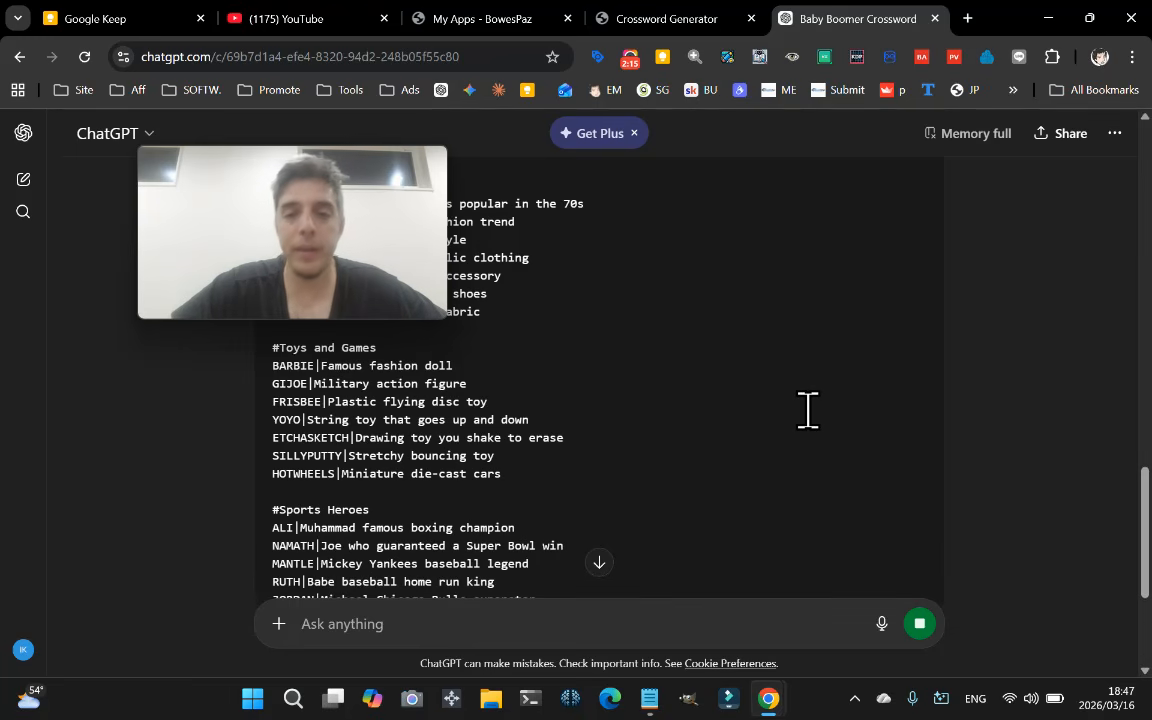
{"action": "left_click", "coordinate": [673, 21]}
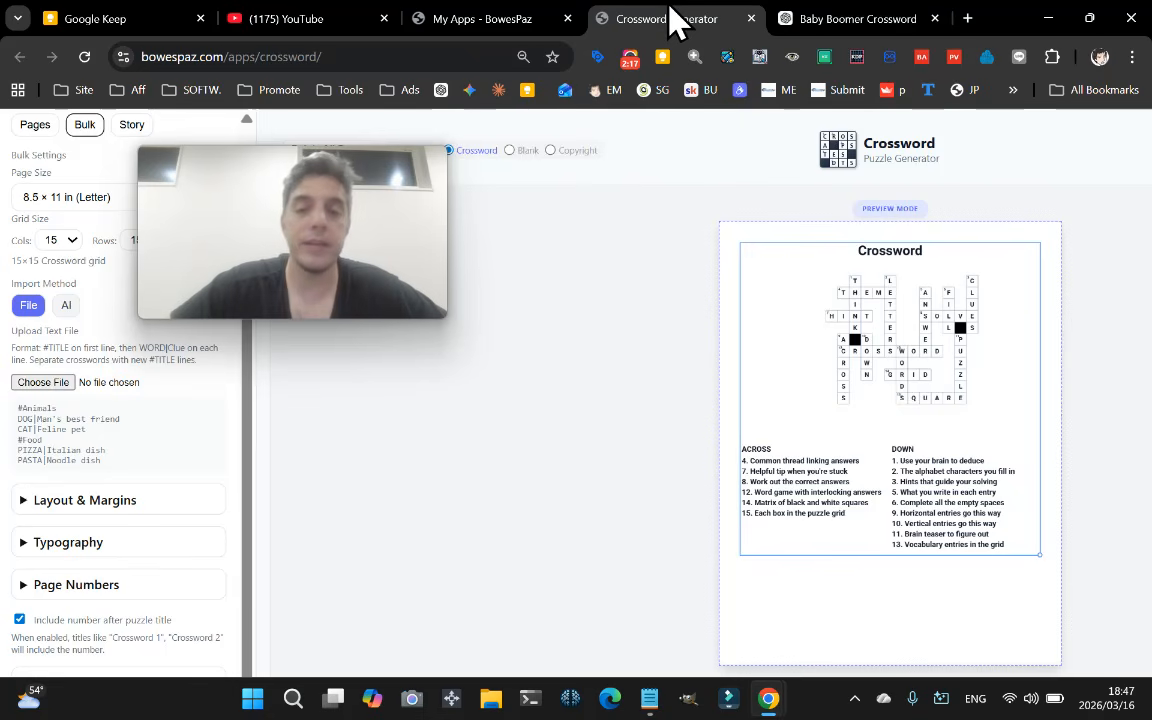
{"action": "left_click", "coordinate": [890, 20]}
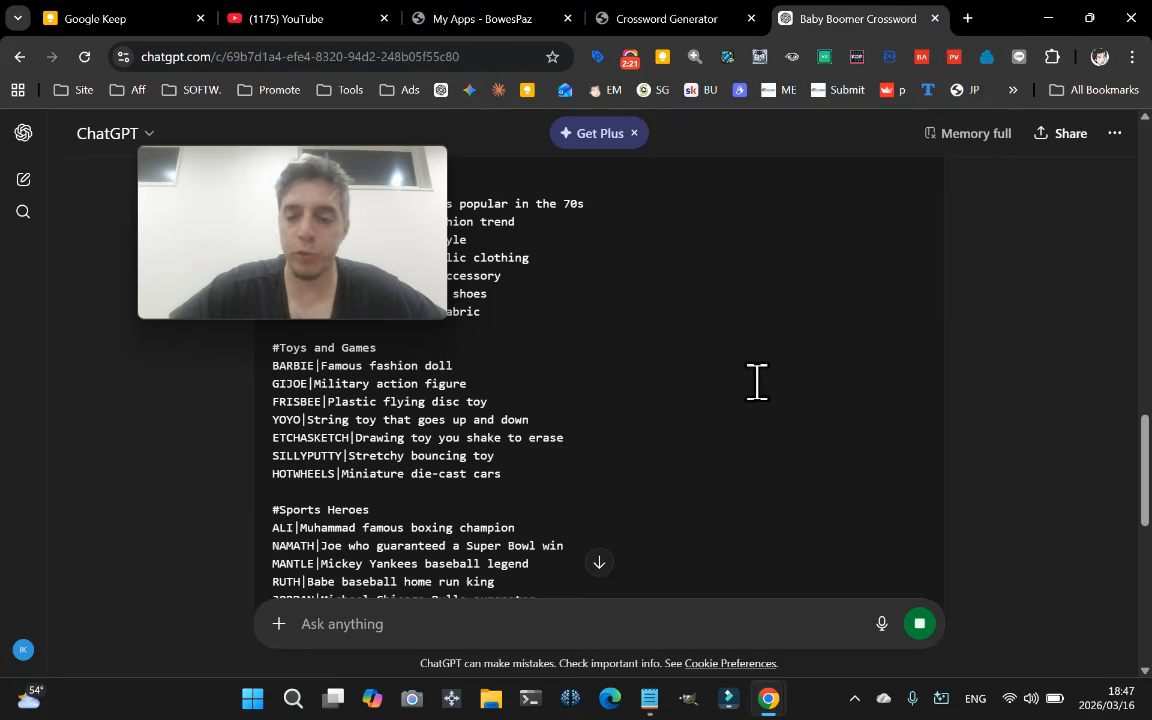
{"action": "scroll", "coordinate": [757, 381], "scroll_direction": "down", "scroll_amount": 8}
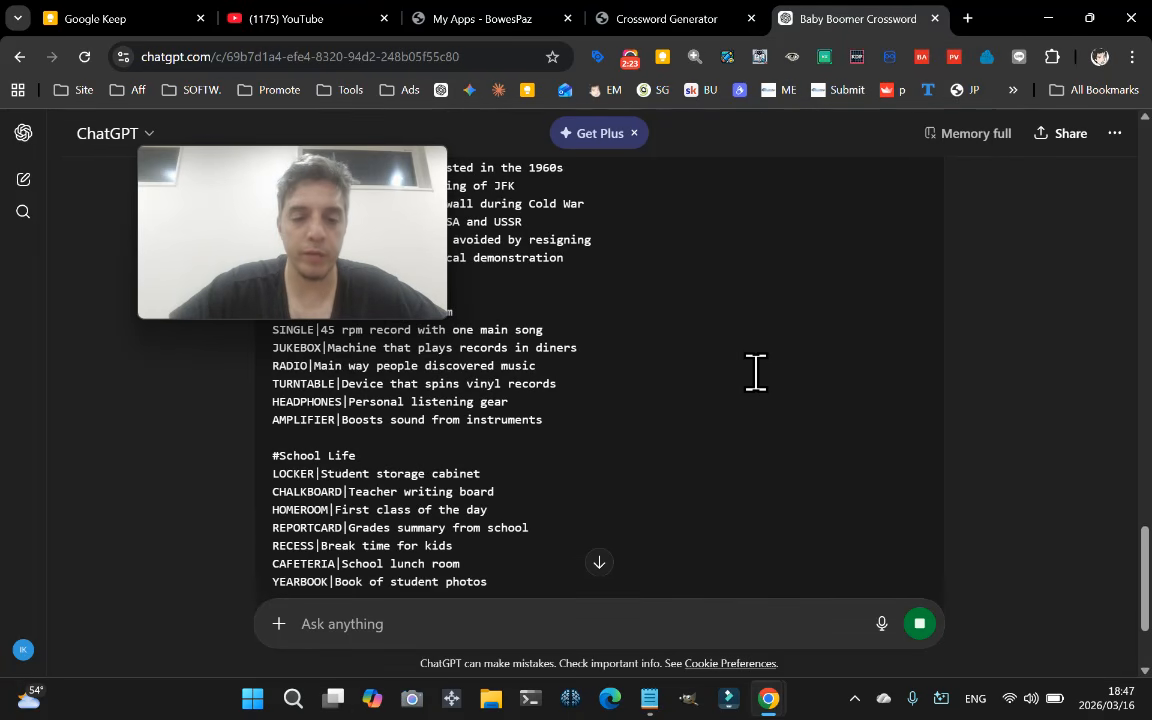
{"action": "scroll", "coordinate": [755, 372], "scroll_direction": "down", "scroll_amount": 3}
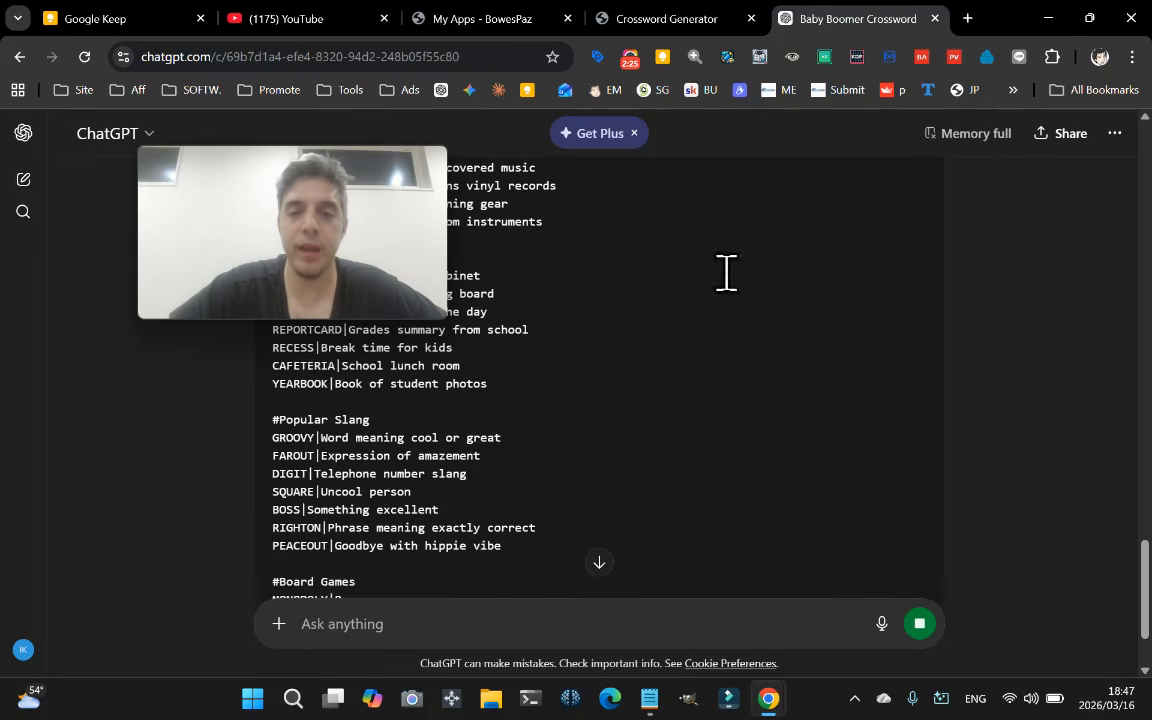
{"action": "left_click", "coordinate": [629, 60]}
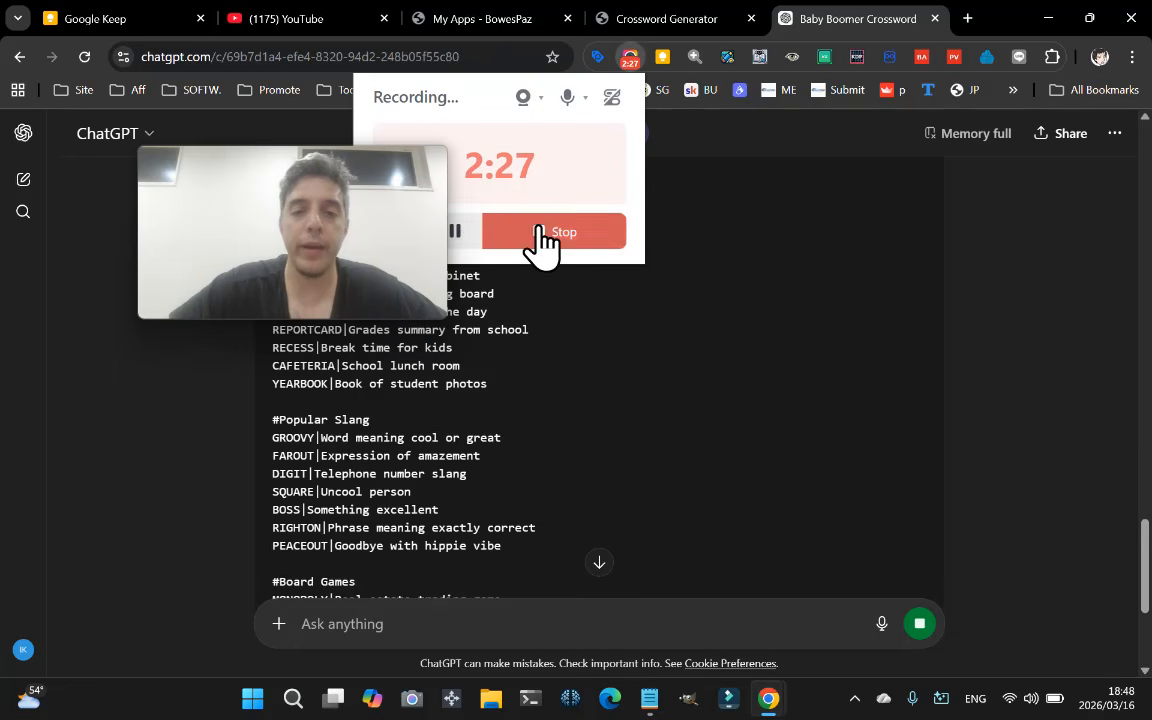
{"action": "left_click", "coordinate": [461, 234]}
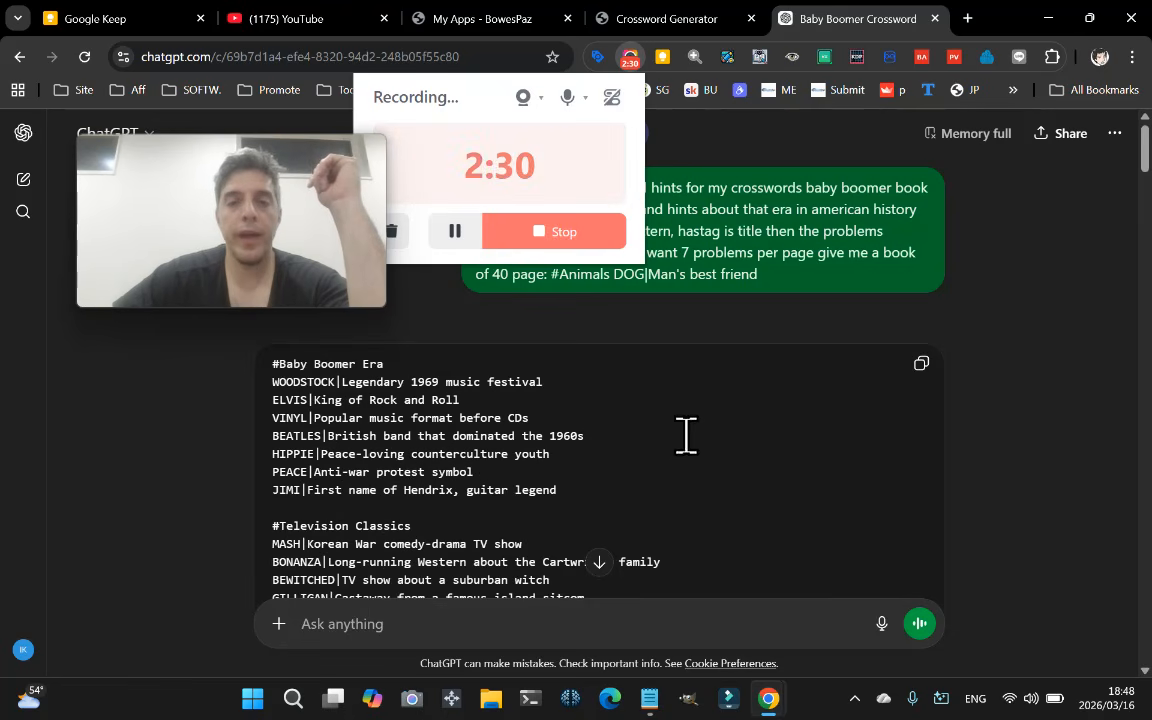
{"action": "scroll", "coordinate": [682, 435], "scroll_direction": "down", "scroll_amount": 20}
{"action": "left_click", "coordinate": [746, 378]}
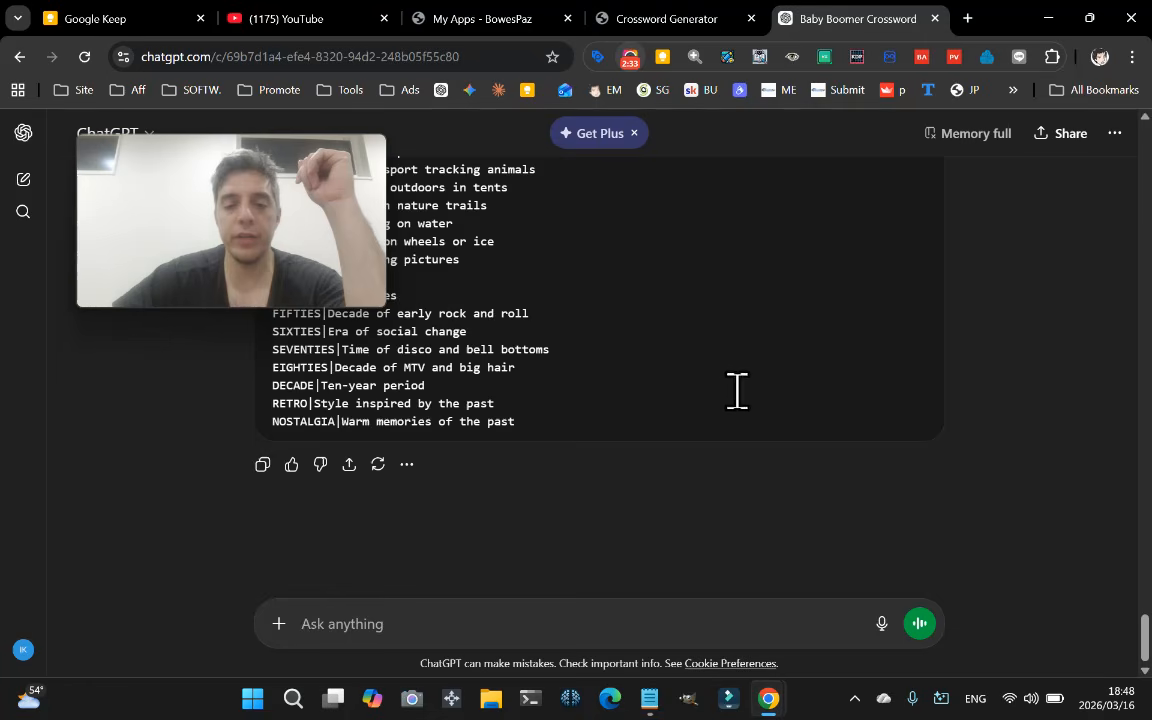
{"action": "scroll", "coordinate": [735, 392], "scroll_direction": "up", "scroll_amount": 20}
{"action": "scroll", "coordinate": [735, 392], "scroll_direction": "down", "scroll_amount": 20}
{"action": "scroll", "coordinate": [735, 392], "scroll_direction": "up", "scroll_amount": 20}
{"action": "scroll", "coordinate": [734, 393], "scroll_direction": "down", "scroll_amount": 20}
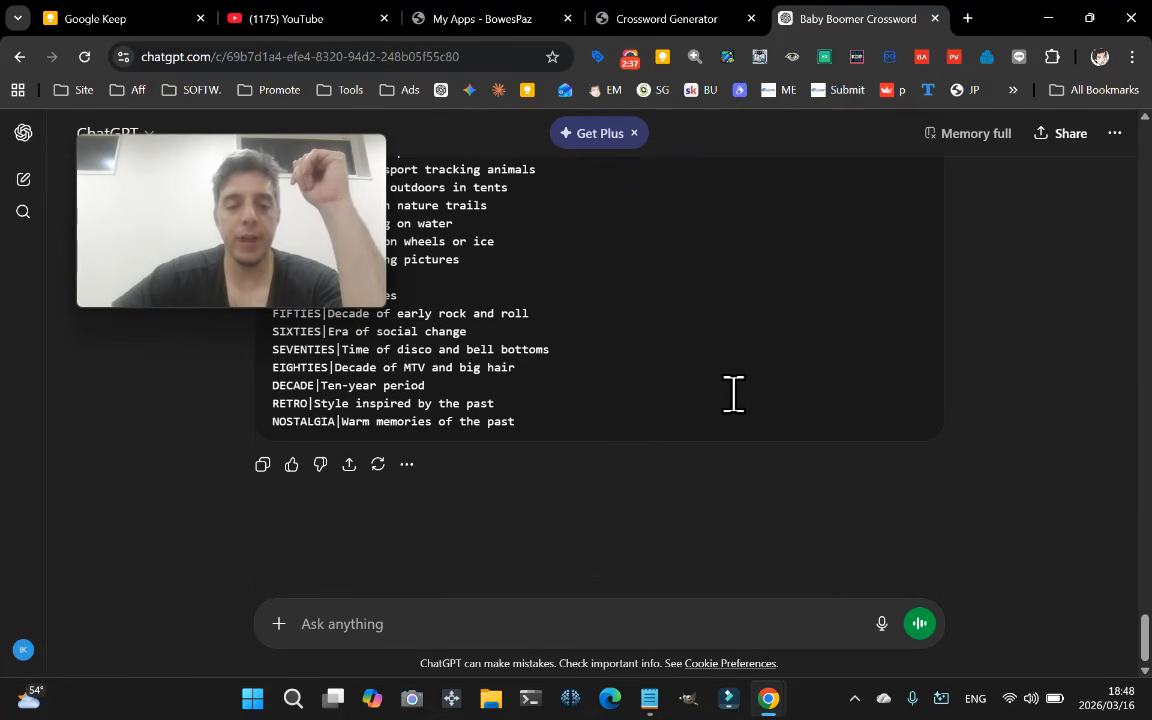
Ask ChatGPT to extend the crossword list by sending "continue"
{"action": "left_click", "coordinate": [545, 623]}
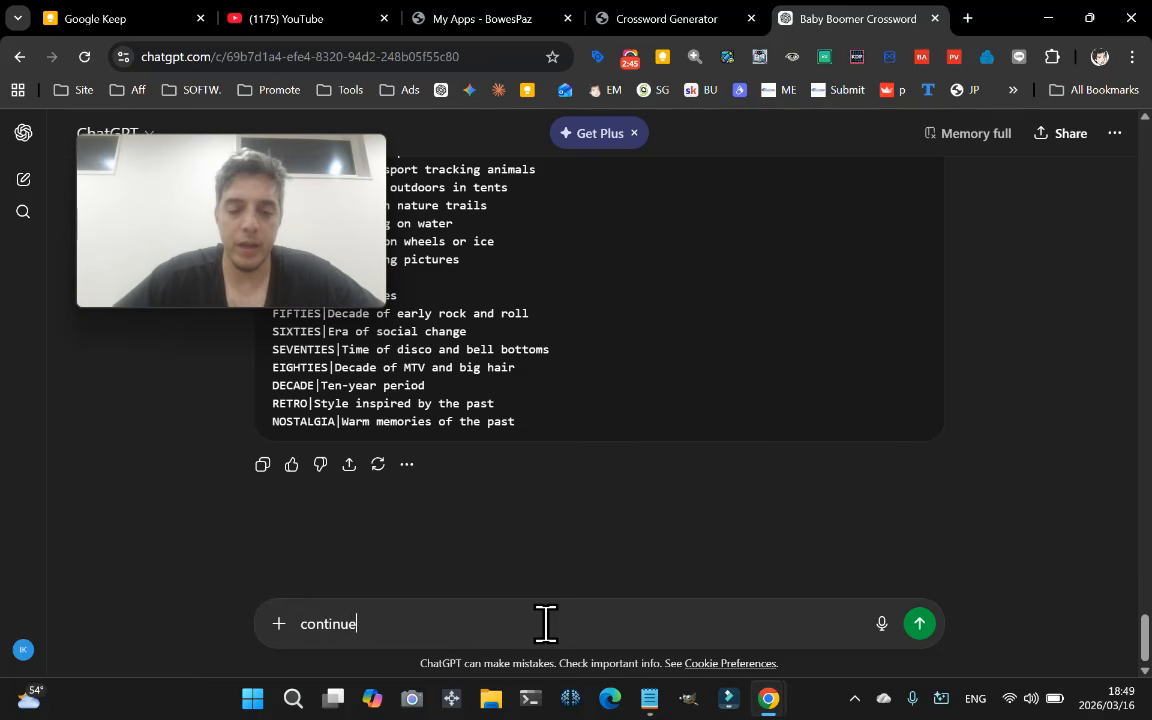
{"action": "key", "text": "Return"}
Copy the whole first block of crossword answers and hints, which starts with #Baby Boomer Era
{"action": "scroll", "coordinate": [878, 411], "scroll_direction": "up", "scroll_amount": 15}
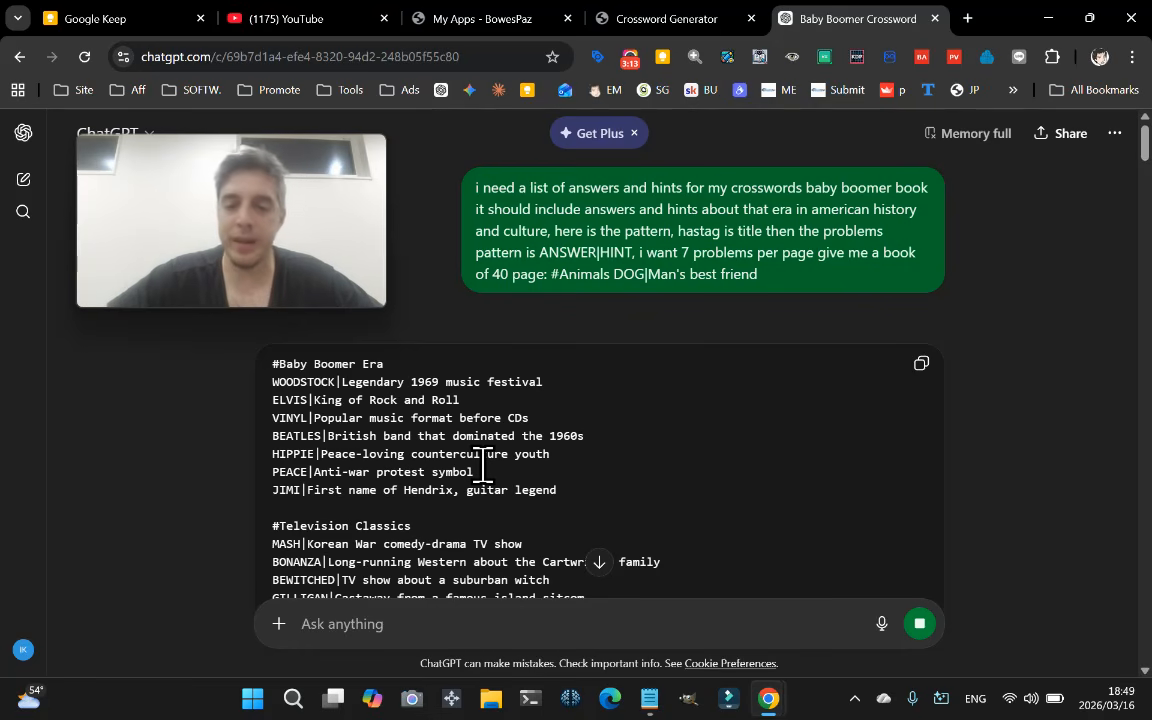
{"action": "left_click", "coordinate": [920, 364]}
{"action": "scroll", "coordinate": [663, 450], "scroll_direction": "down", "scroll_amount": 20}
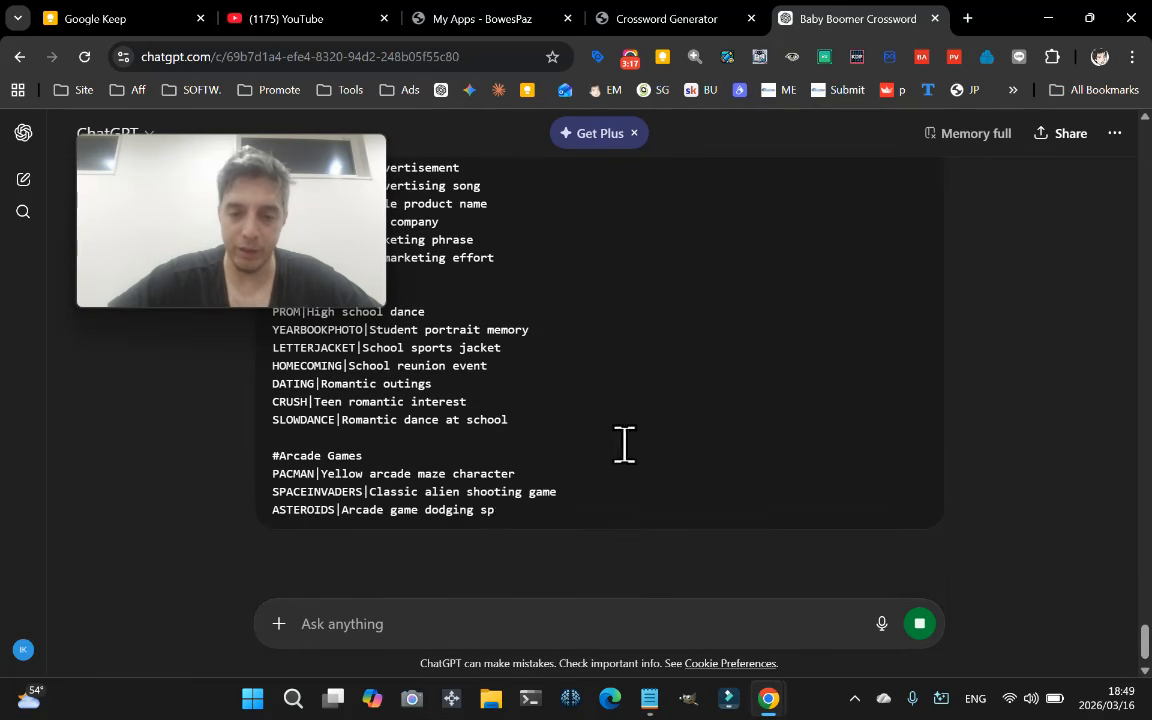
{"action": "scroll", "coordinate": [584, 437], "scroll_direction": "up", "scroll_amount": 20}
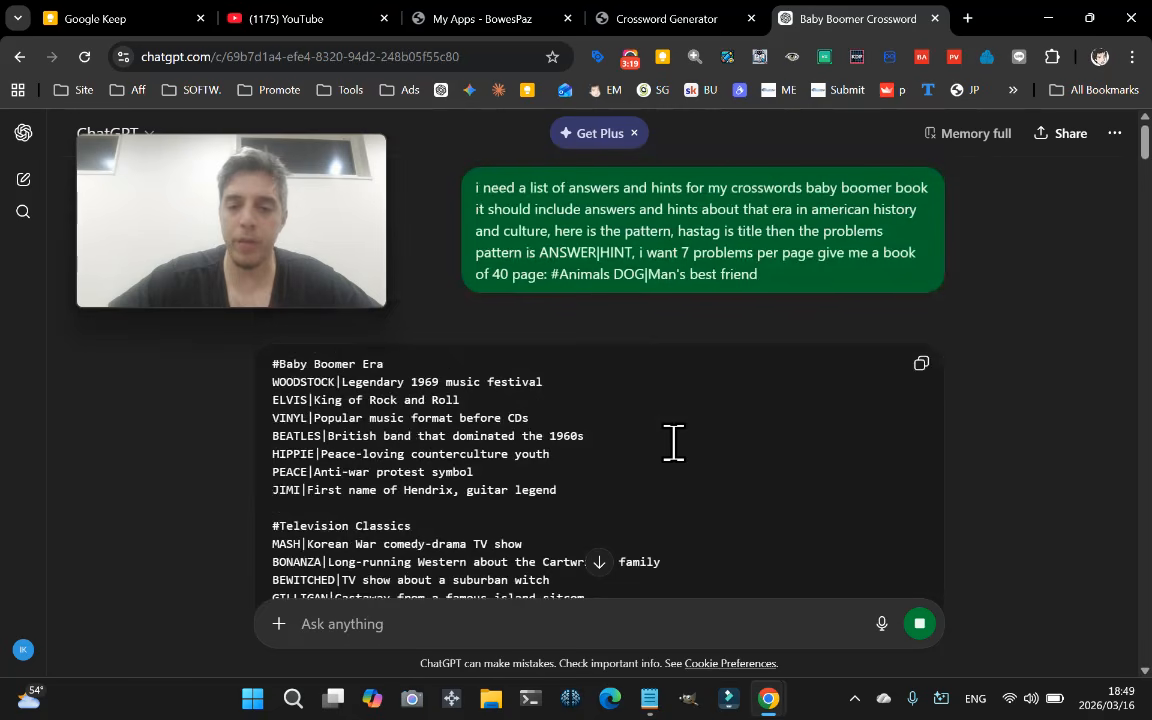
{"action": "left_click", "coordinate": [920, 366]}
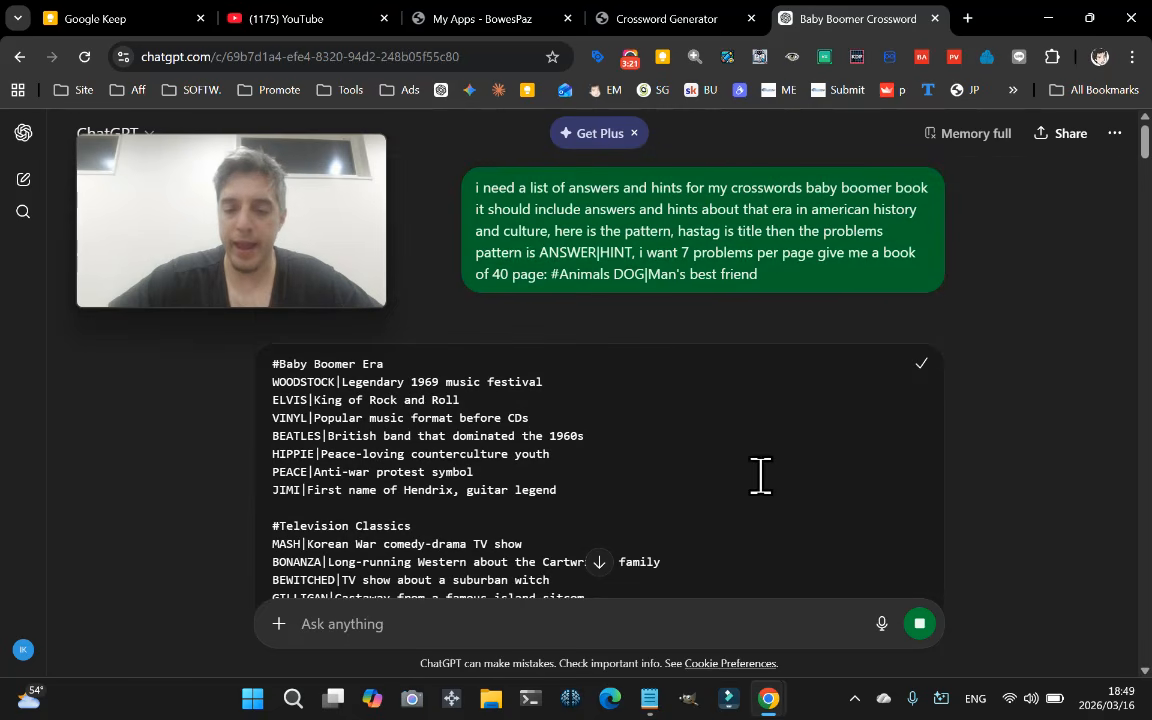
Switch to Notepad and paste the copied crossword list into the blank document
{"action": "left_click", "coordinate": [649, 699]}
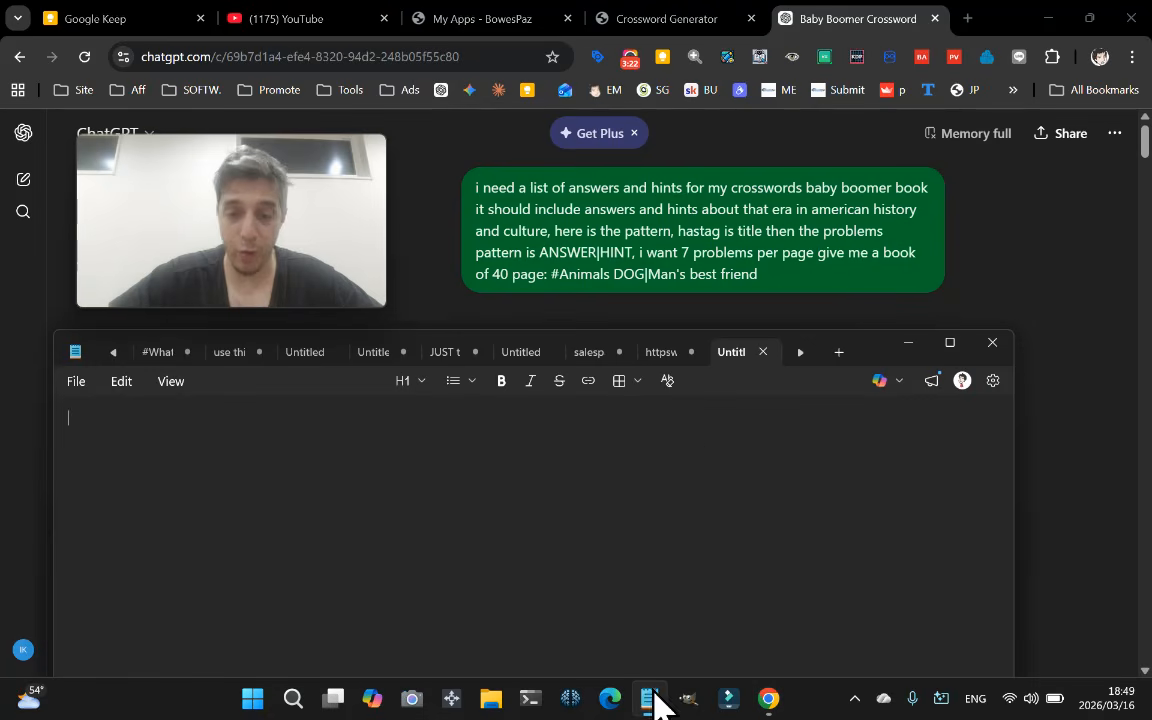
{"action": "right_click", "coordinate": [722, 462]}
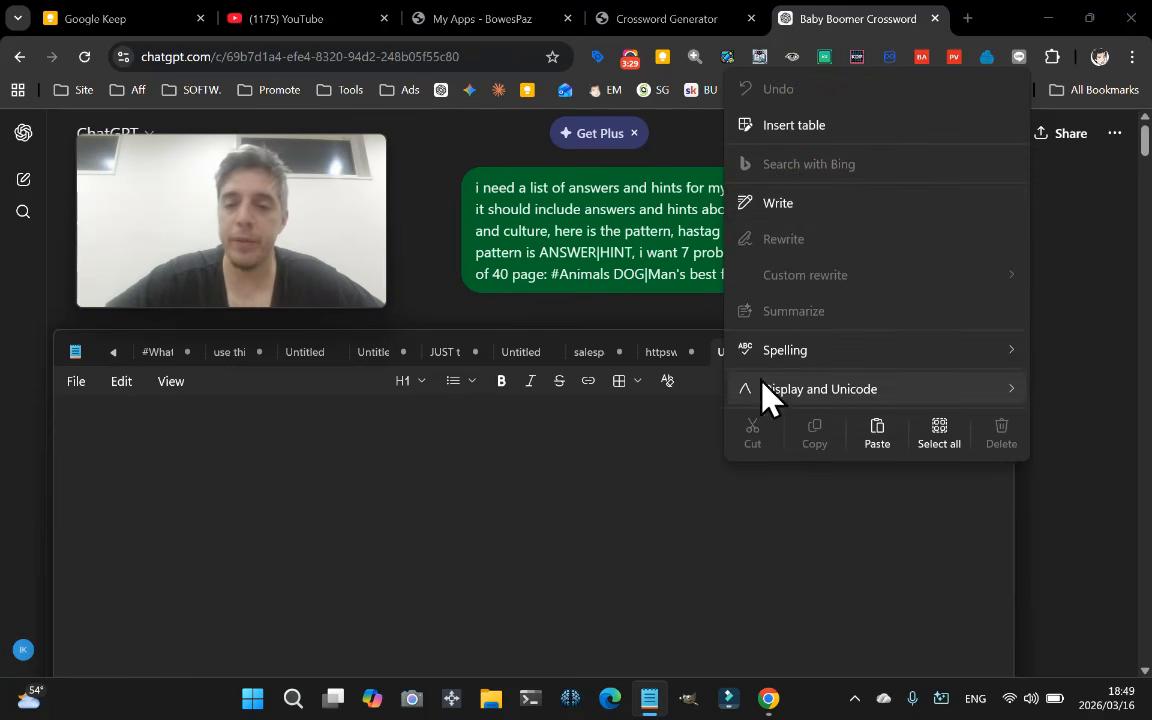
{"action": "right_click", "coordinate": [551, 488]}
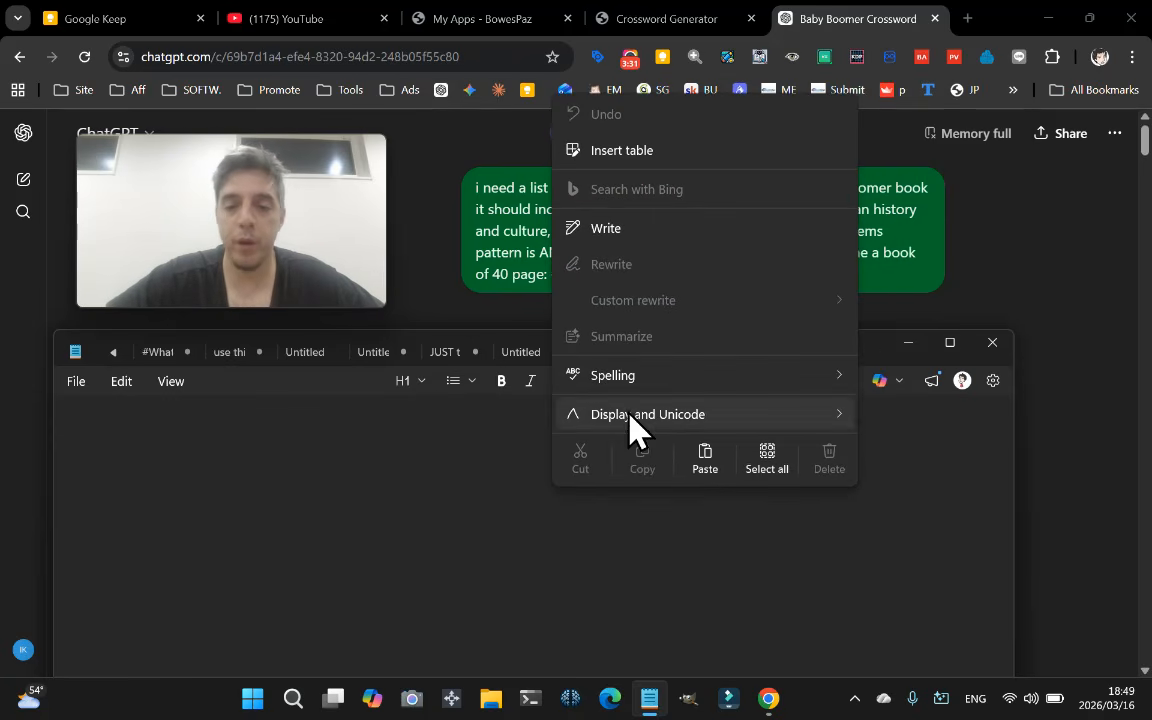
{"action": "left_click", "coordinate": [704, 474]}
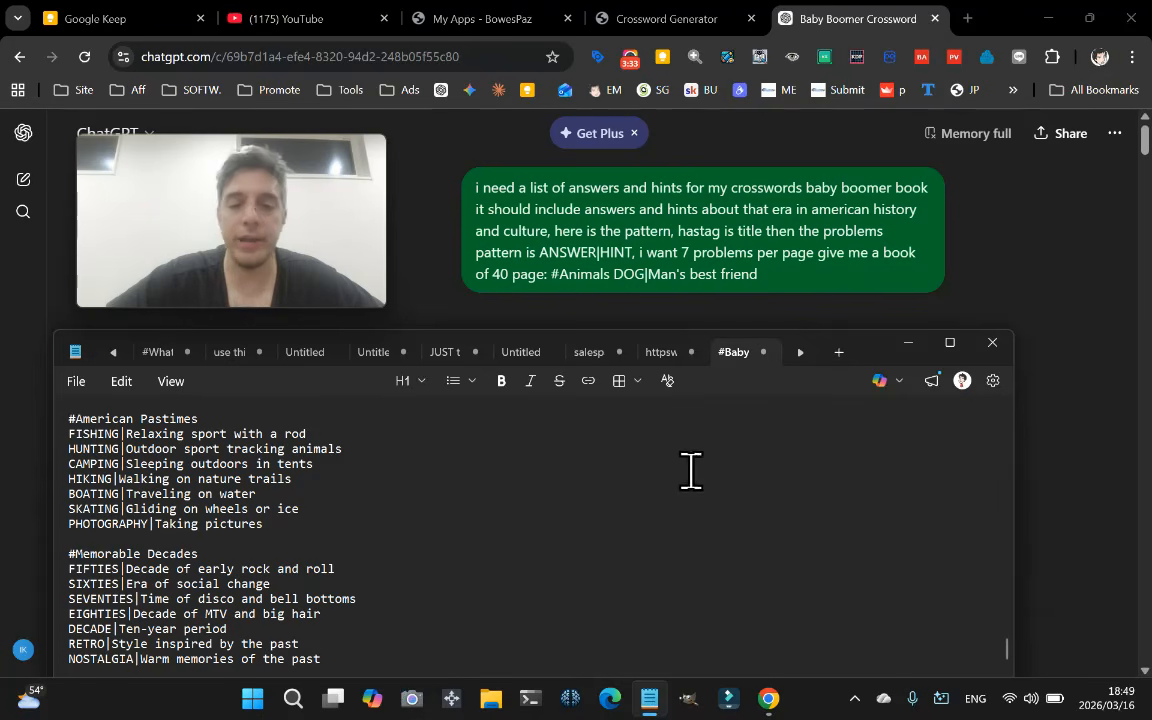
Save the pasted list as the text document "#Baby Boomer Era.txt" in the Downloads folder
{"action": "left_click", "coordinate": [76, 381]}
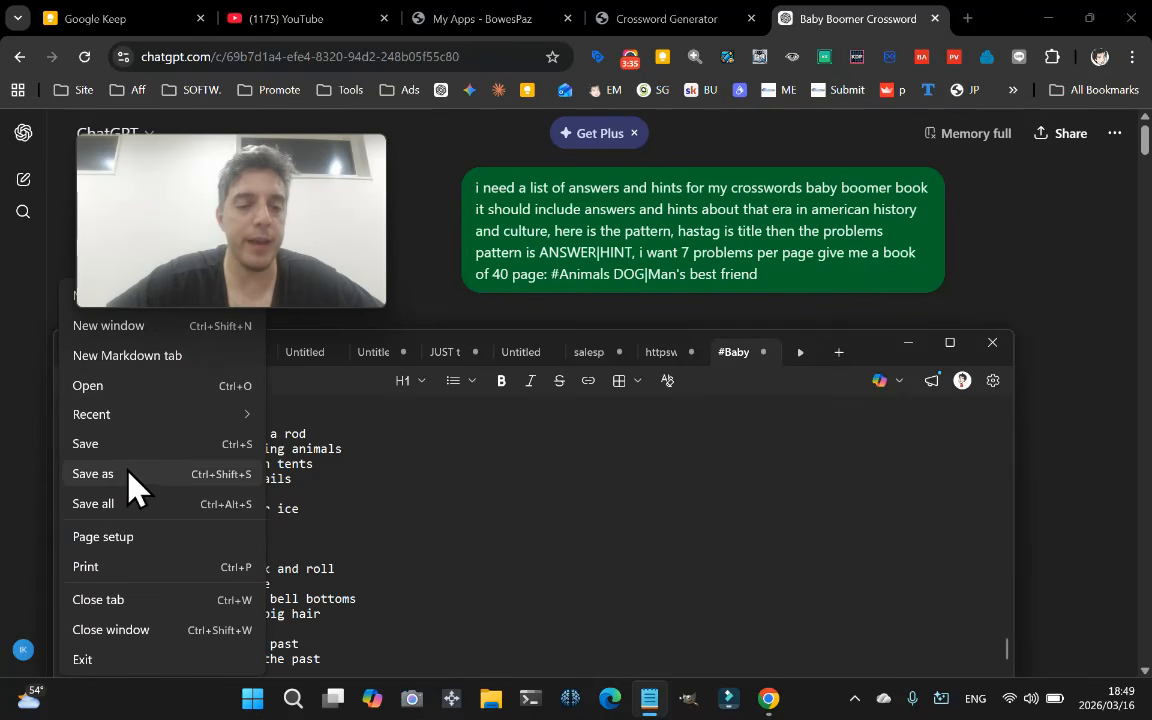
{"action": "left_click", "coordinate": [128, 475]}
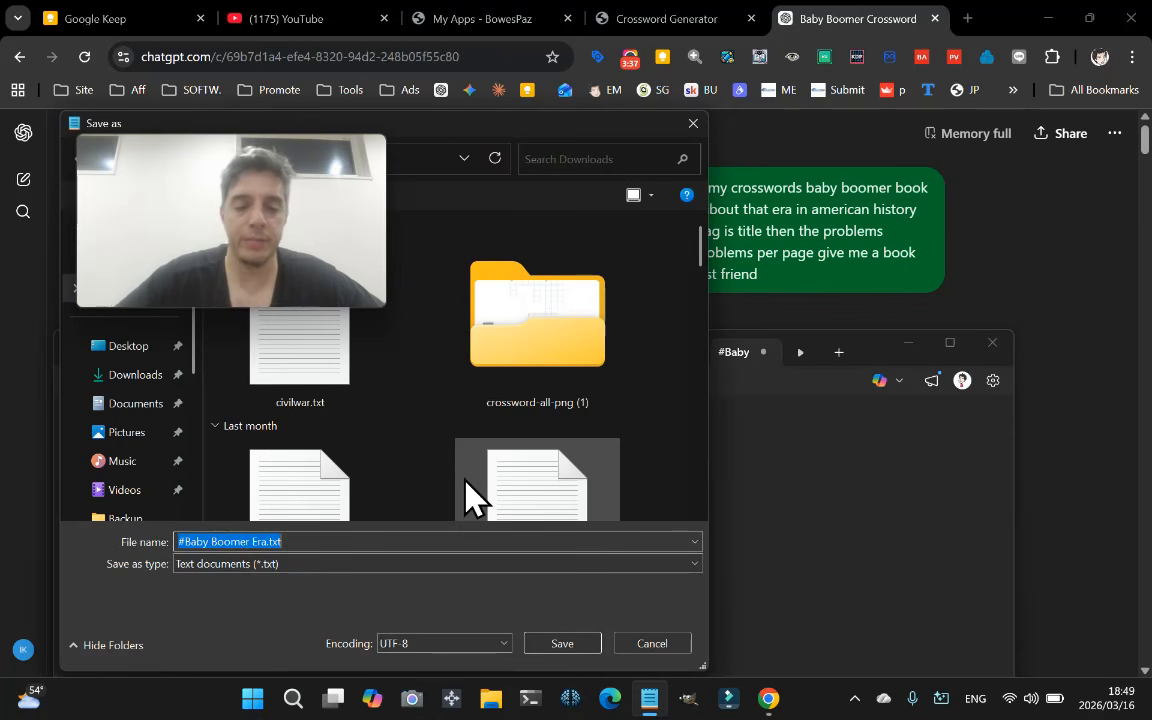
{"action": "key", "text": "Return"}
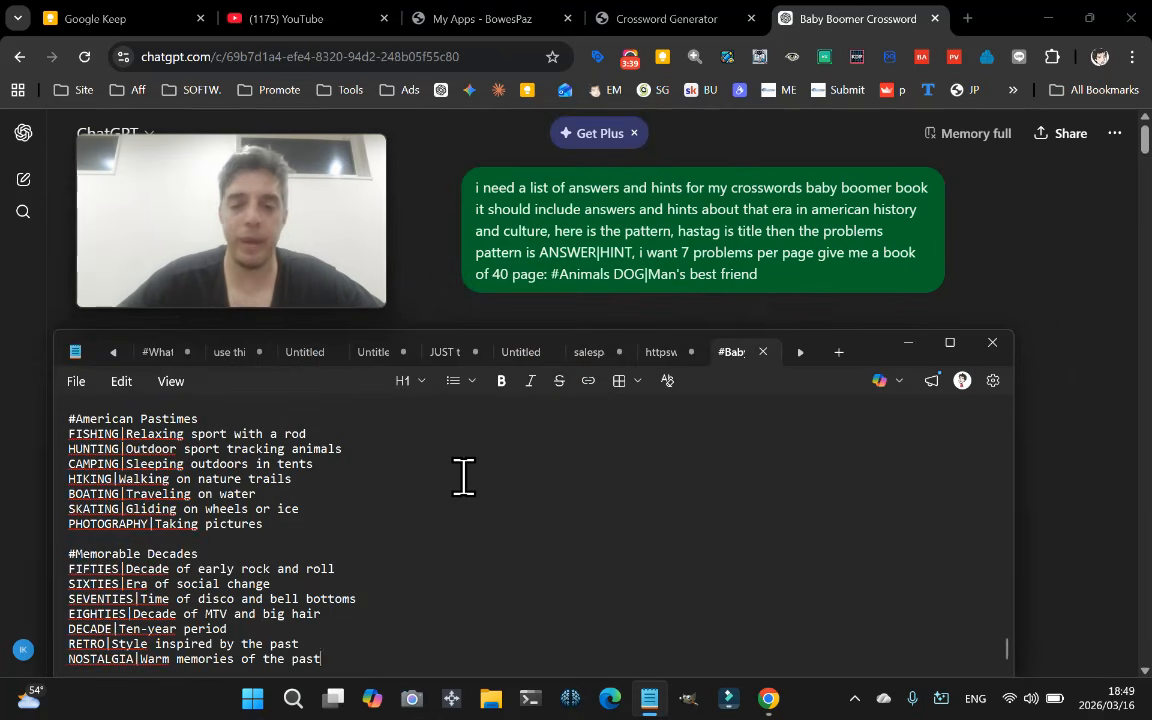
Switch to the Crossword Generator and load the "#Baby Boomer Era.txt" file into the bulk import queue
{"action": "left_click", "coordinate": [632, 18]}
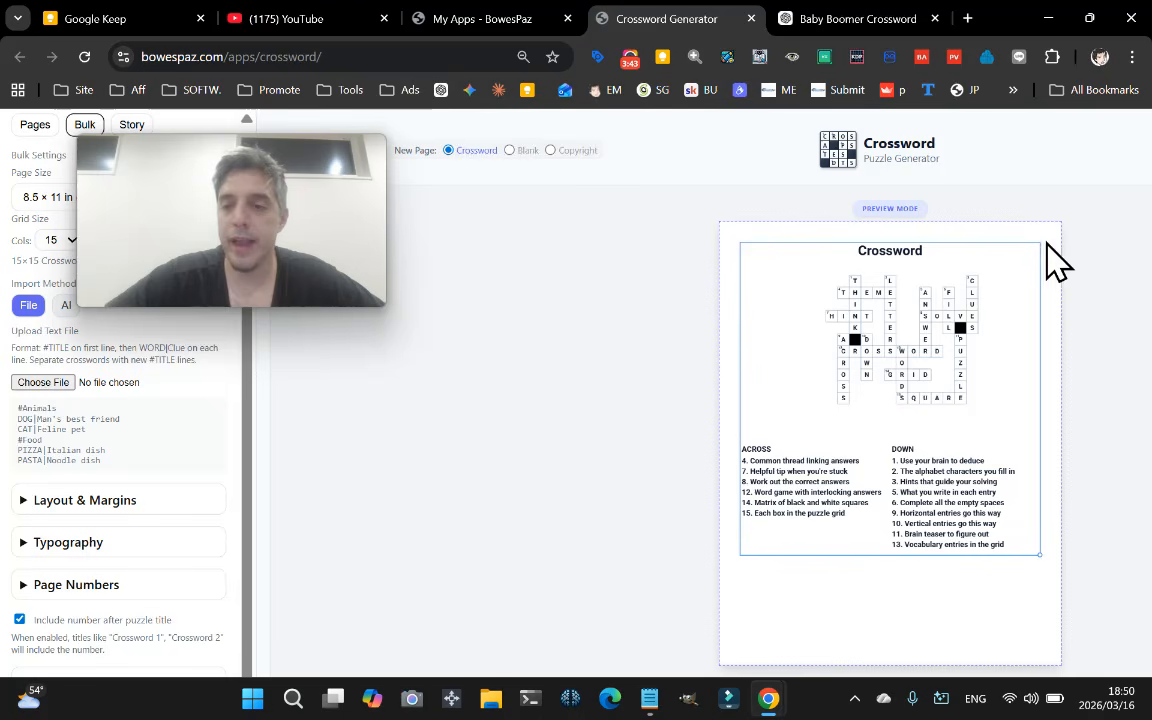
{"action": "left_click_drag", "start_coordinate": [160, 257], "coordinate": [465, 296]}
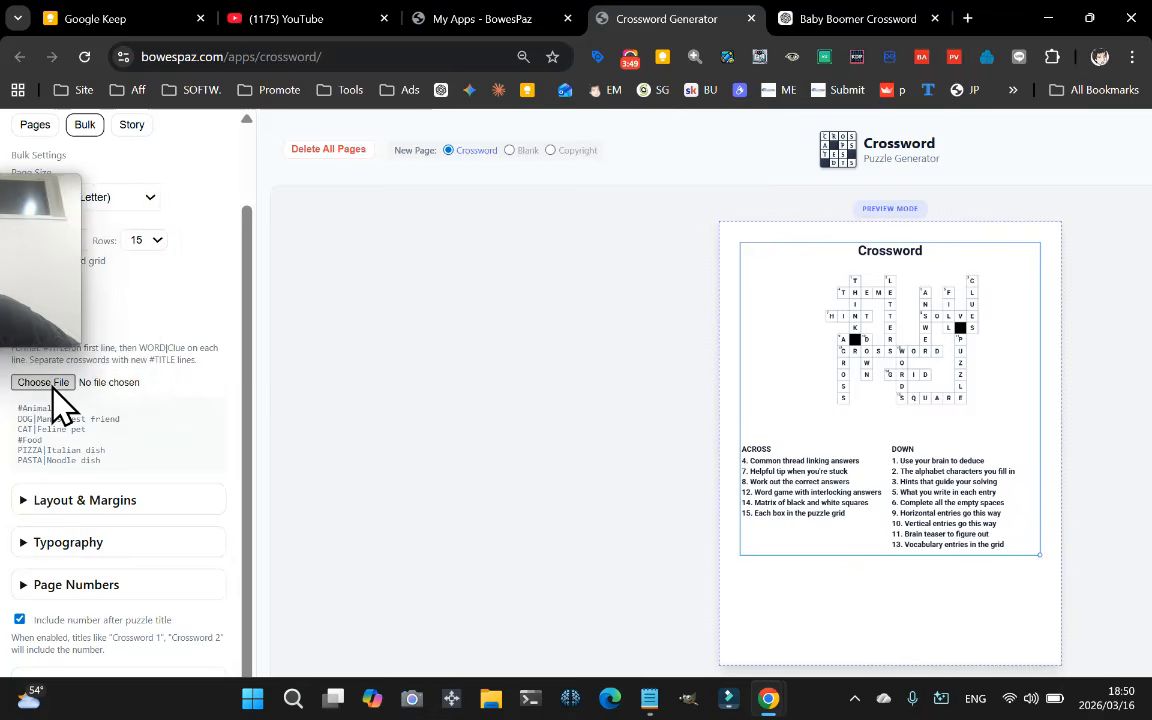
{"action": "left_click", "coordinate": [53, 386]}
{"action": "double_click", "coordinate": [244, 278]}
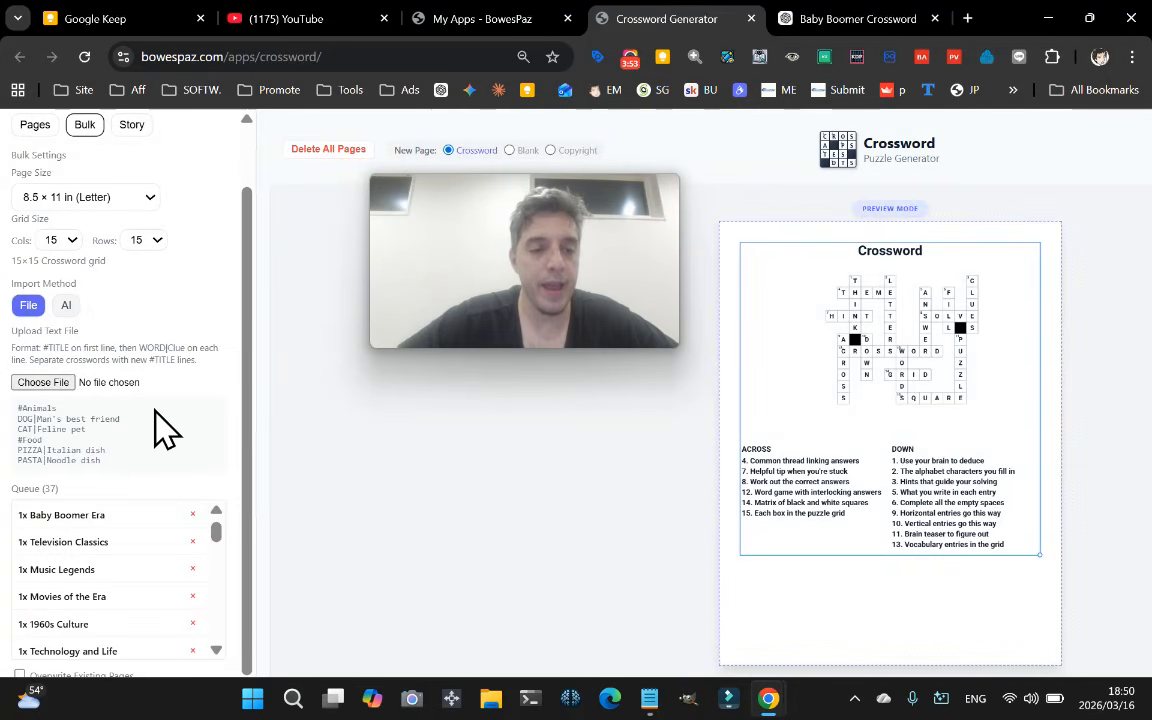
Generate all queued crossword pages and delete the sample "Crossword" page at the start of the book
{"action": "scroll", "coordinate": [155, 409], "scroll_direction": "down", "scroll_amount": 3}
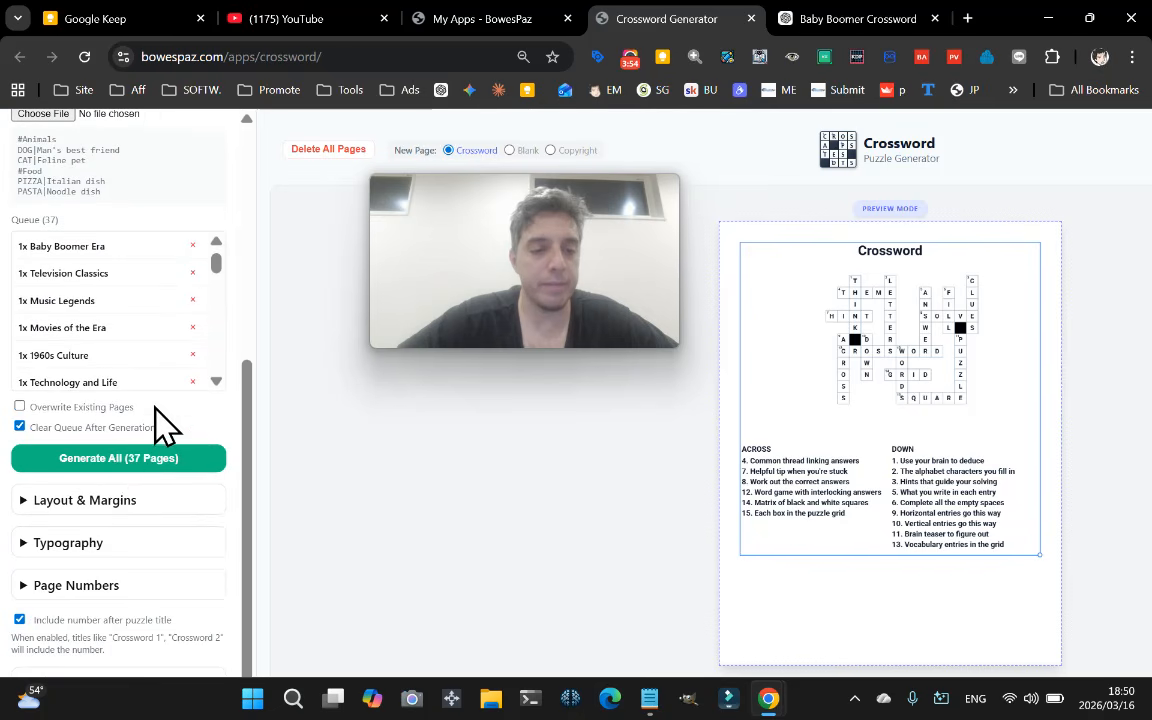
{"action": "left_click", "coordinate": [139, 462]}
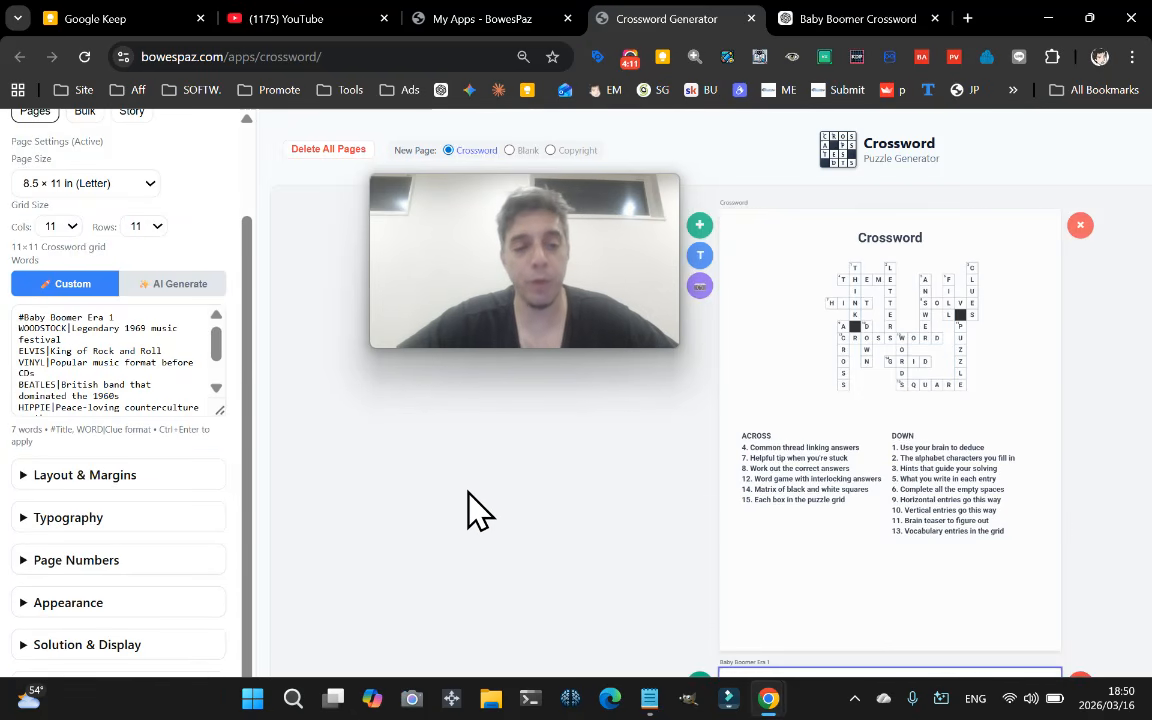
{"action": "left_click", "coordinate": [1082, 238]}
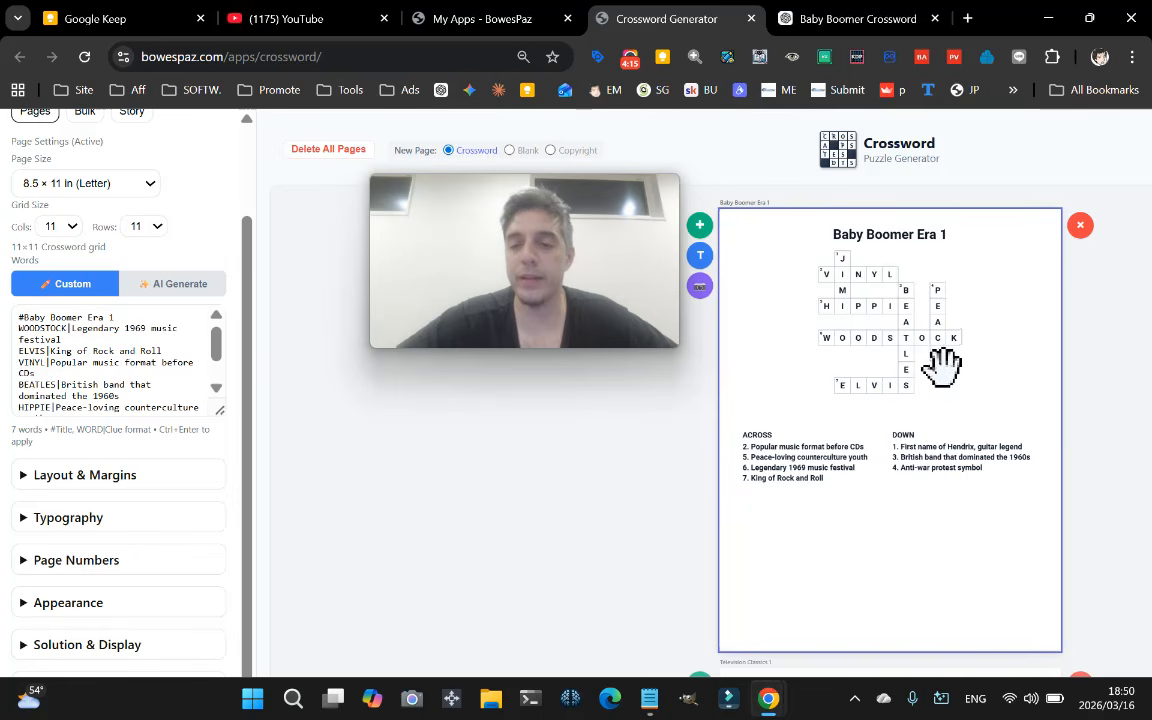
{"action": "scroll", "coordinate": [942, 368], "scroll_direction": "down", "scroll_amount": 1}
{"action": "scroll", "coordinate": [942, 368], "scroll_direction": "up", "scroll_amount": 5}
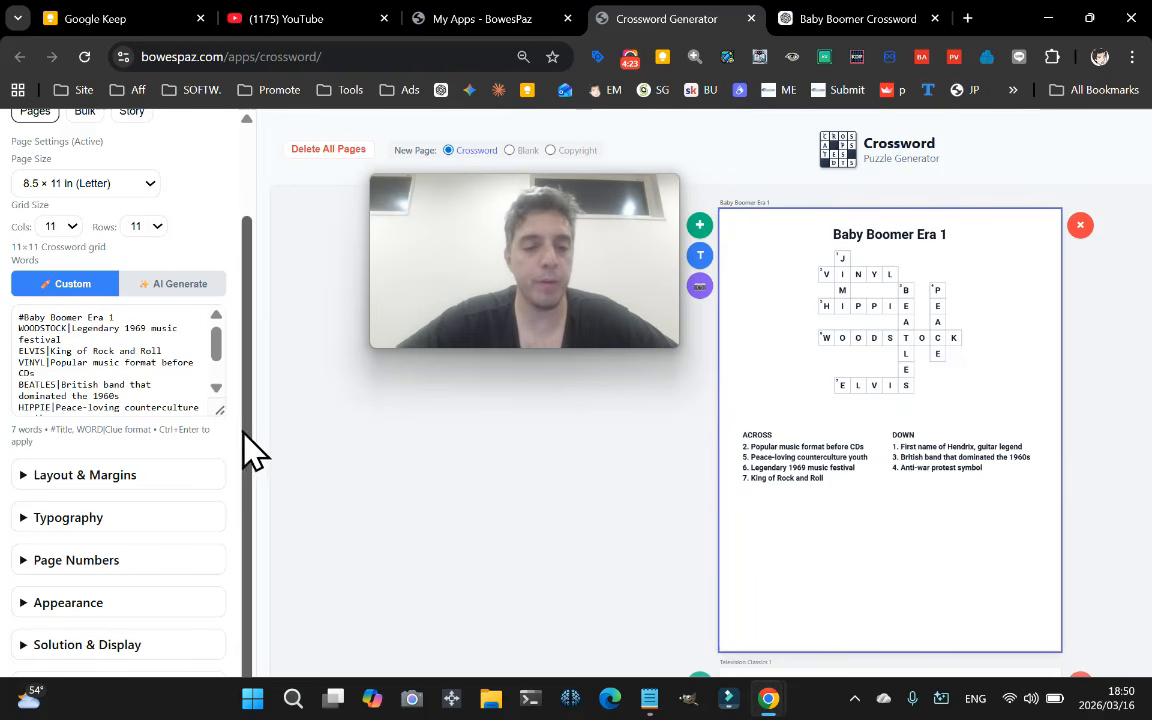
Display page numbers on the book's pages and set their position to Center
{"action": "left_click", "coordinate": [115, 560]}
{"action": "left_click", "coordinate": [28, 588]}
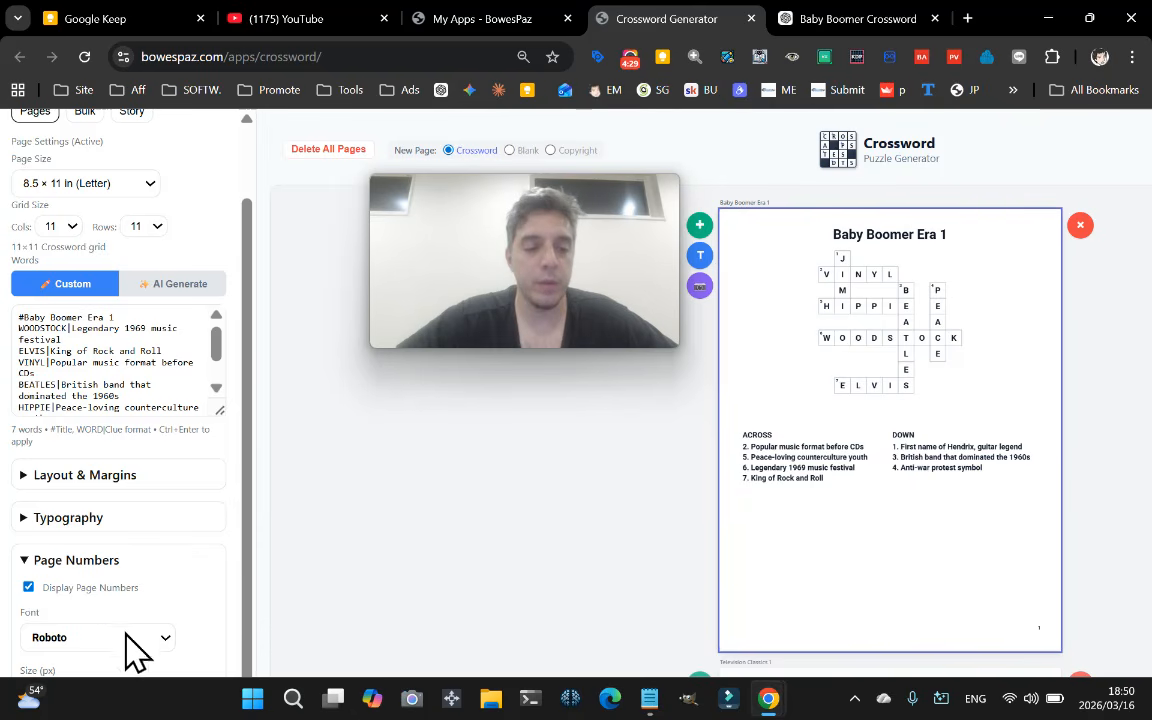
{"action": "scroll", "coordinate": [245, 570], "scroll_direction": "down", "scroll_amount": 1}
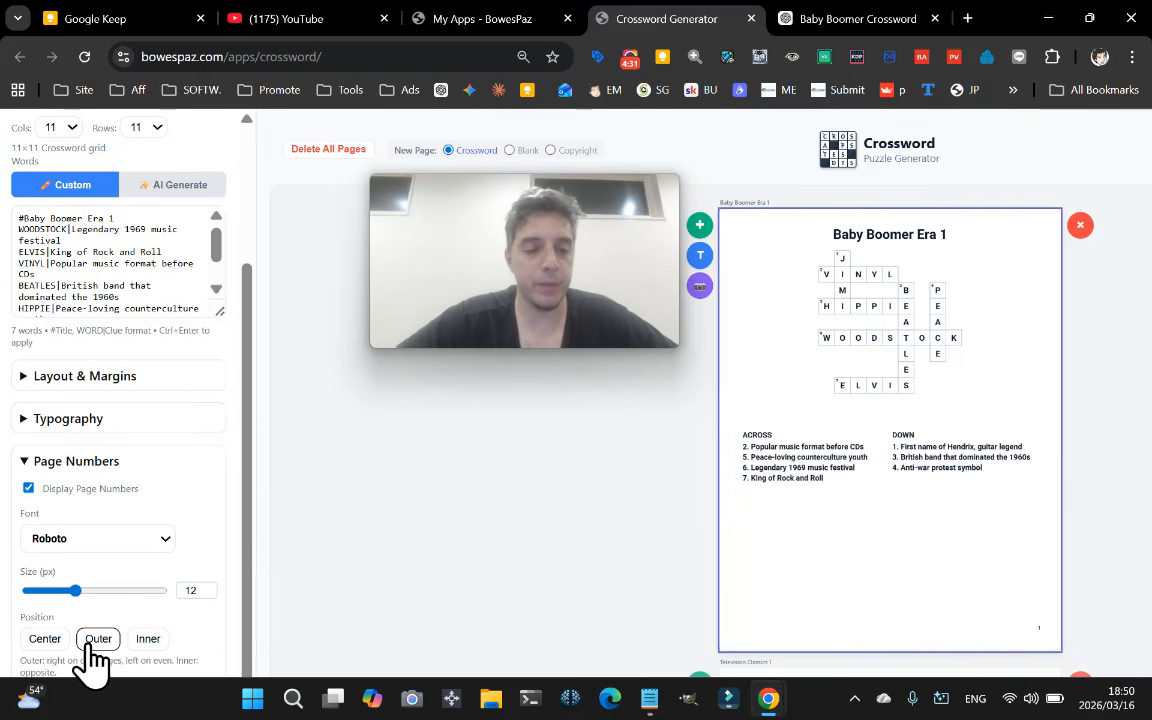
{"action": "left_click", "coordinate": [45, 640]}
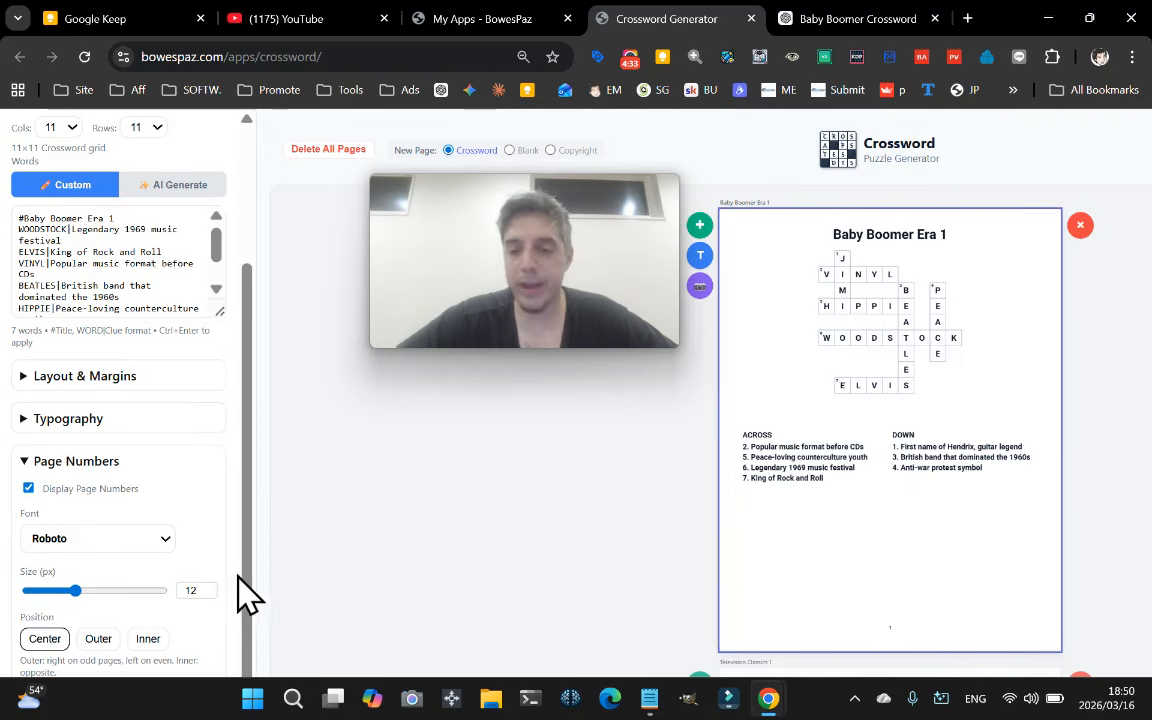
{"action": "left_click_drag", "start_coordinate": [550, 247], "coordinate": [472, 407]}
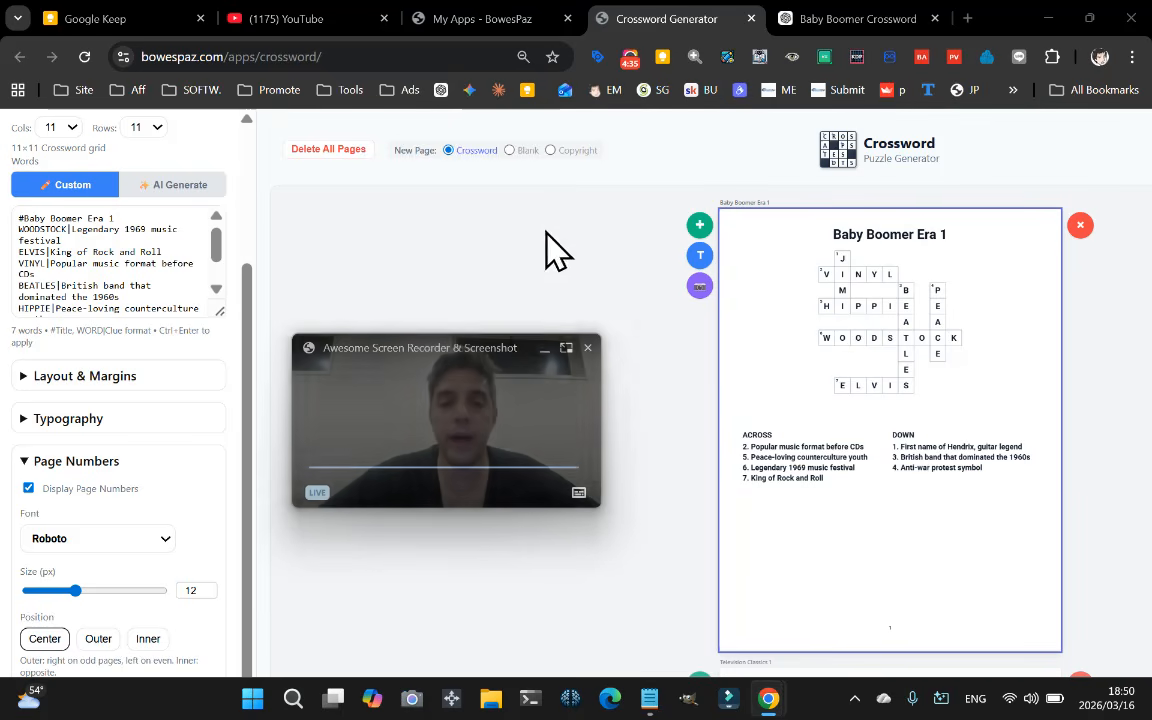
Add a copyright page at the front of the book with "Baby Boomer Crossword Fun" as the author name
{"action": "left_click", "coordinate": [551, 151]}
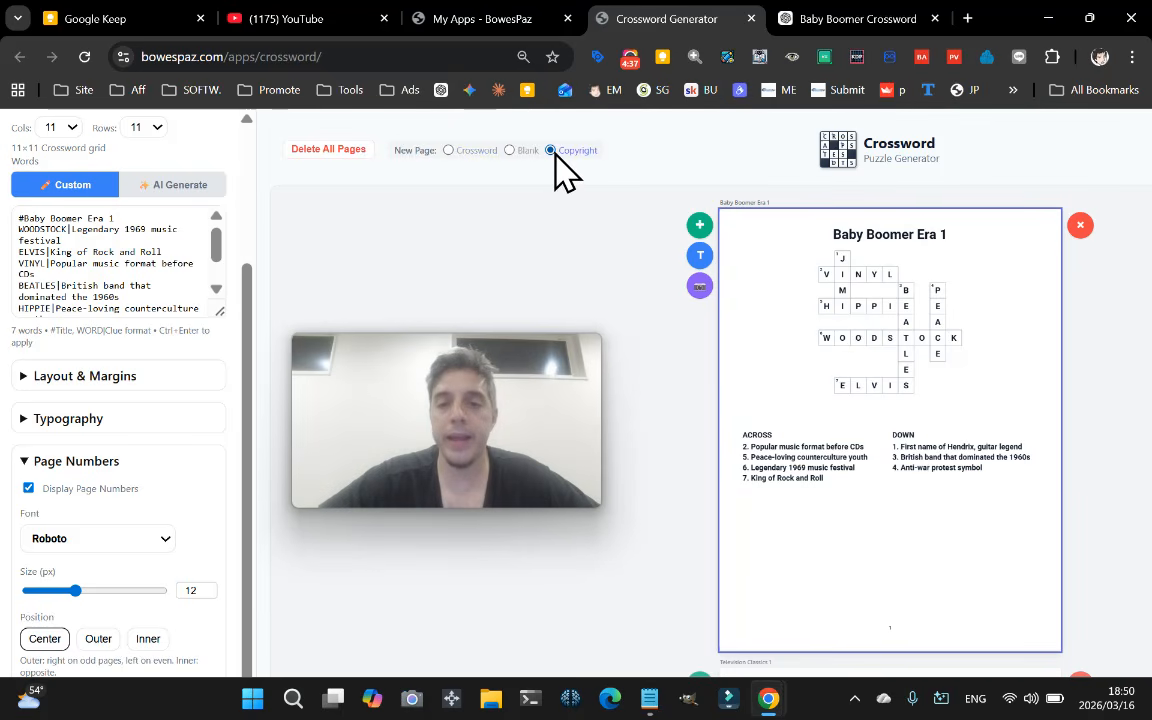
{"action": "left_click", "coordinate": [699, 228]}
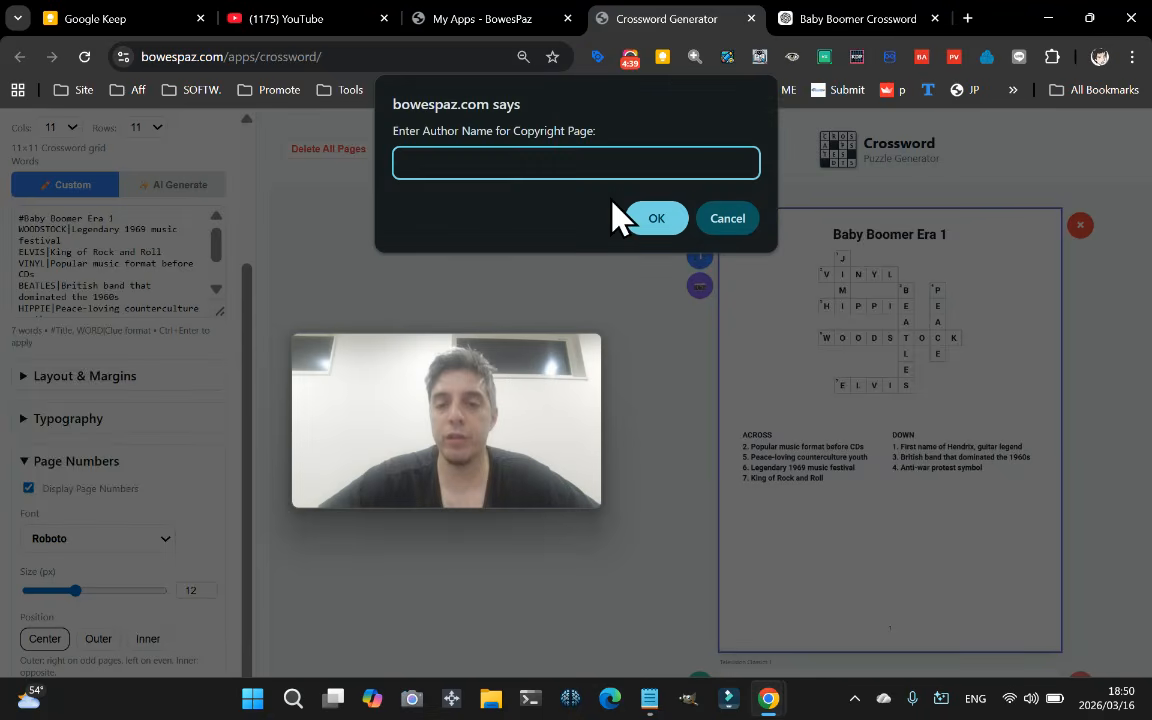
{"action": "left_click", "coordinate": [645, 215]}
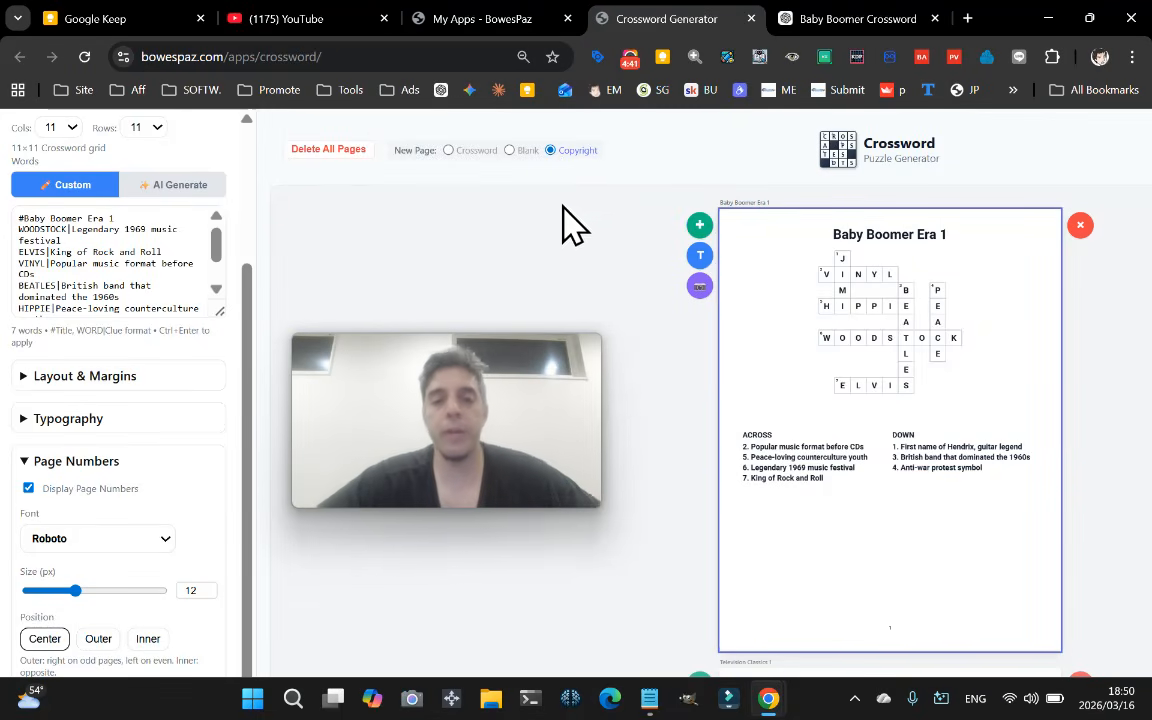
{"action": "scroll", "coordinate": [560, 203], "scroll_direction": "up", "scroll_amount": 5}
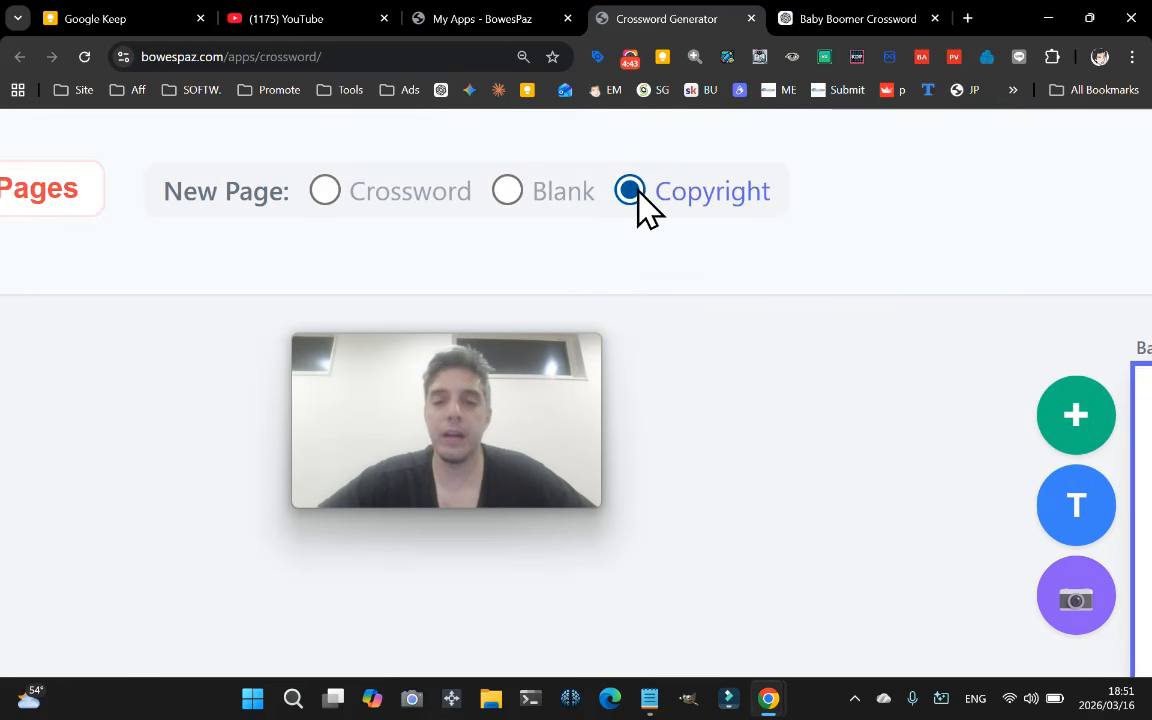
{"action": "scroll", "coordinate": [1080, 450], "scroll_direction": "down", "scroll_amount": 5}
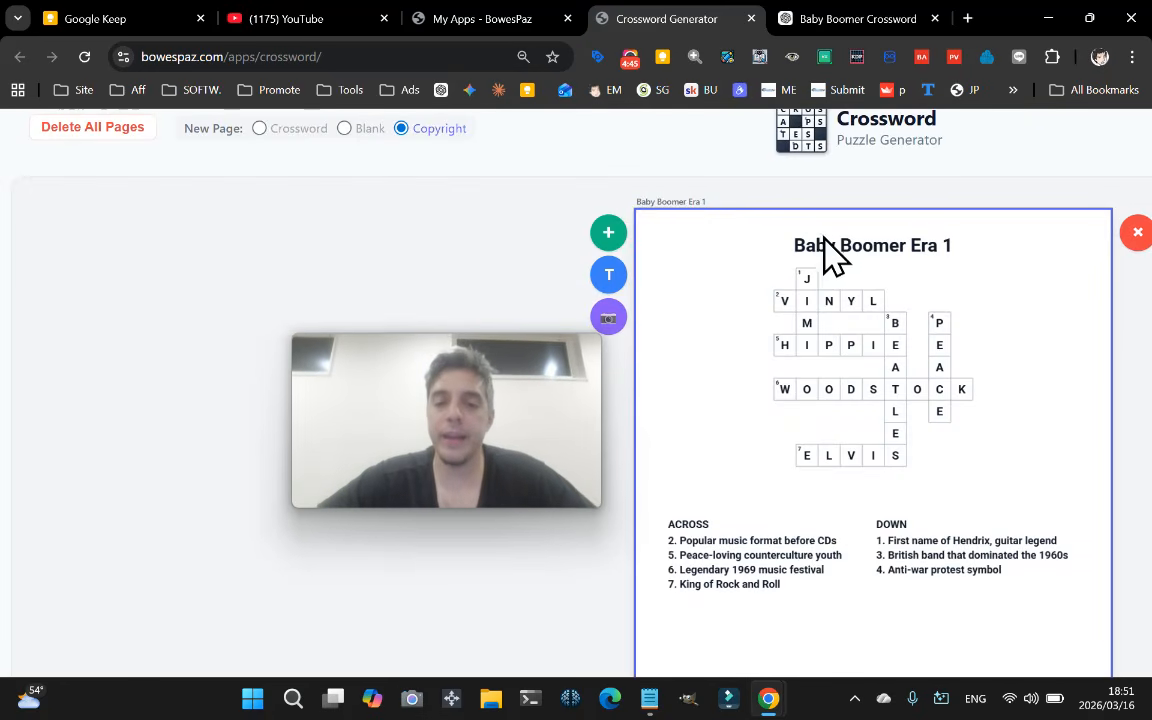
{"action": "left_click", "coordinate": [620, 240]}
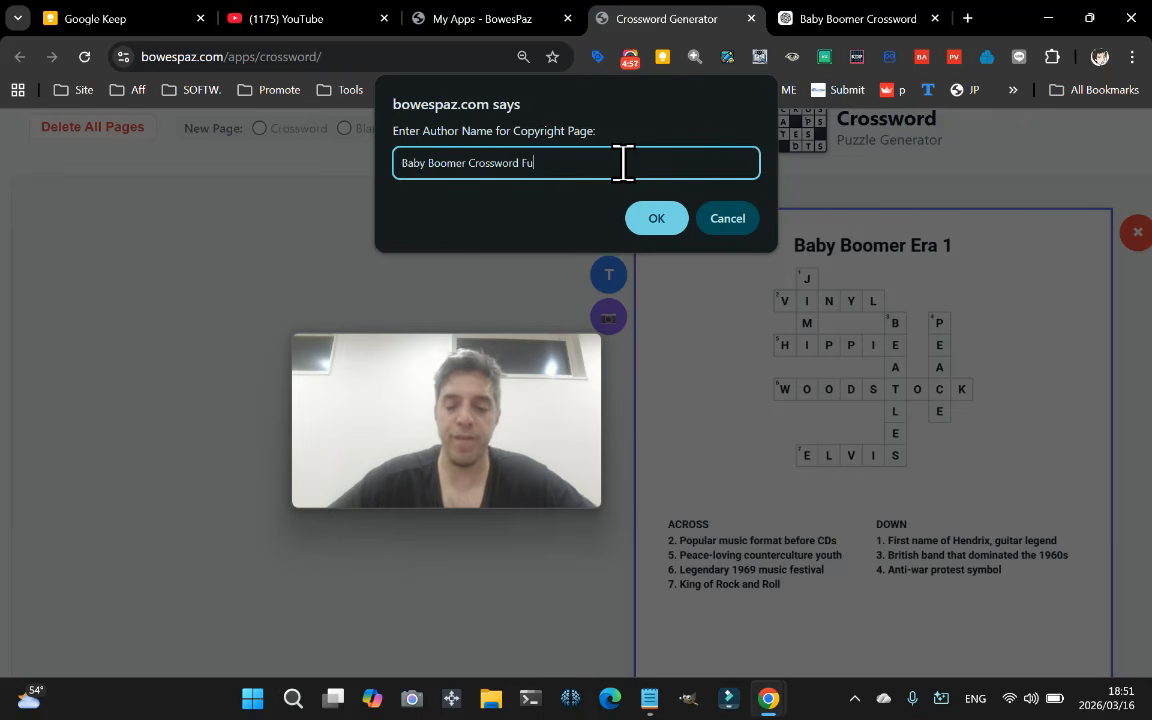
{"action": "left_click", "coordinate": [648, 224]}
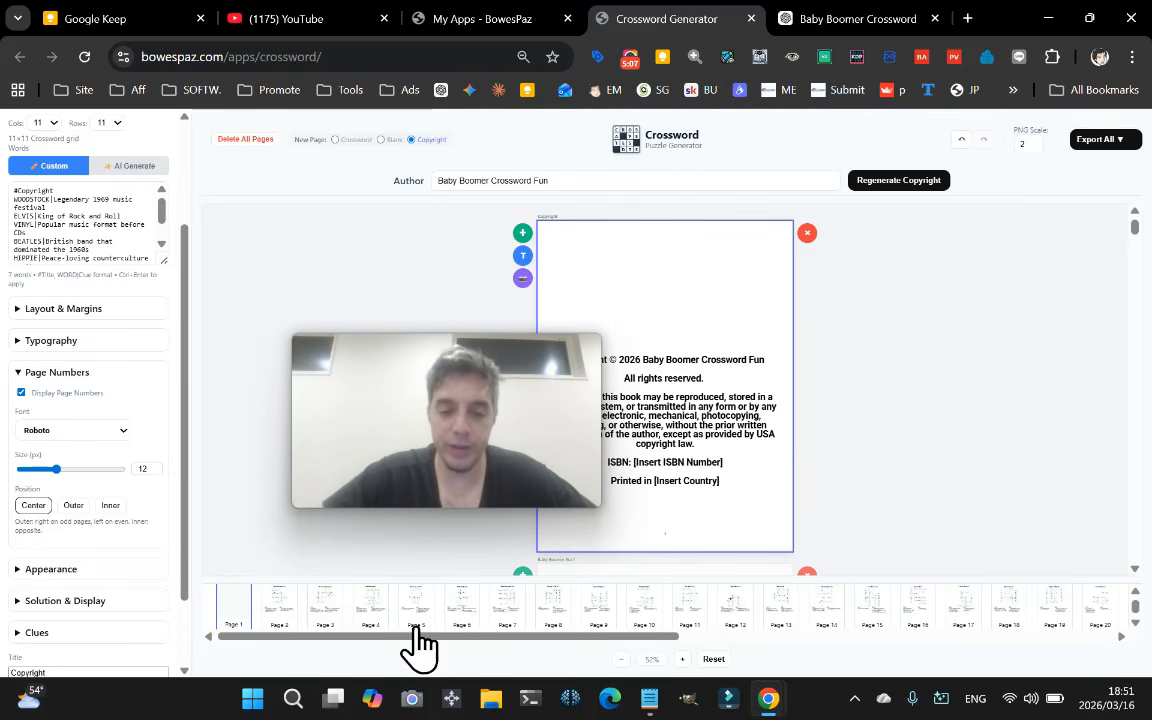
On page 32, "Reading and Learning 1", set the title size to 41 px and the page number size to 16 px
{"action": "left_click_drag", "start_coordinate": [500, 636], "coordinate": [903, 636]}
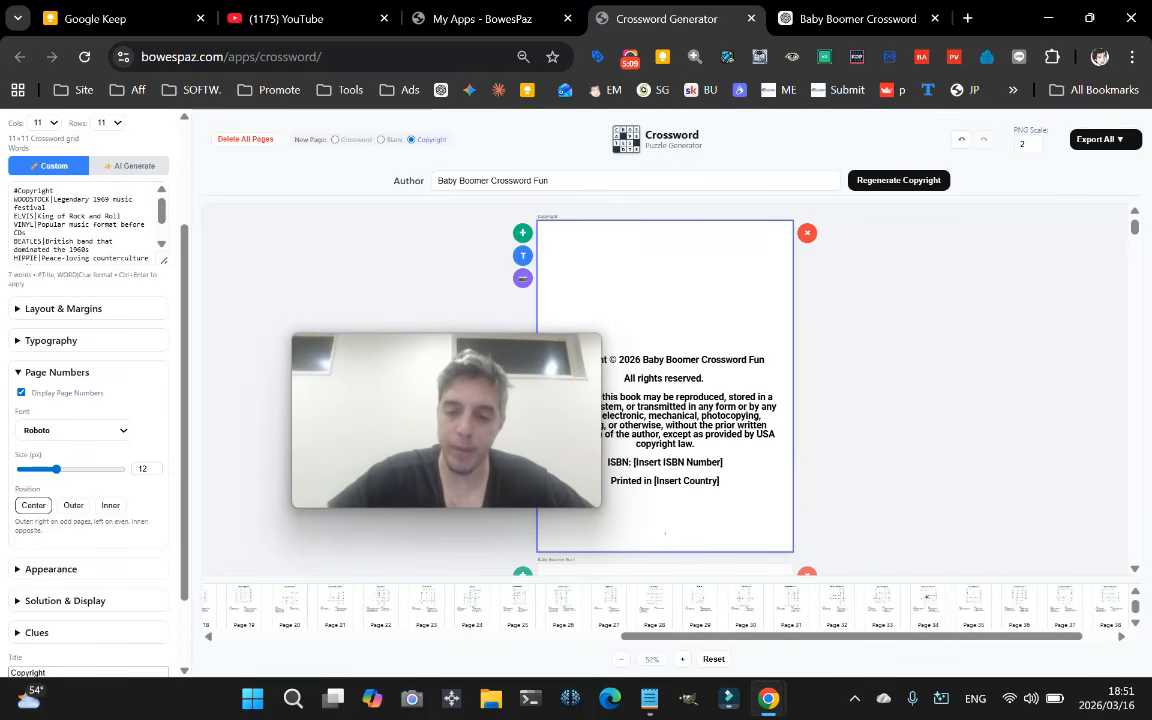
{"action": "left_click", "coordinate": [562, 605]}
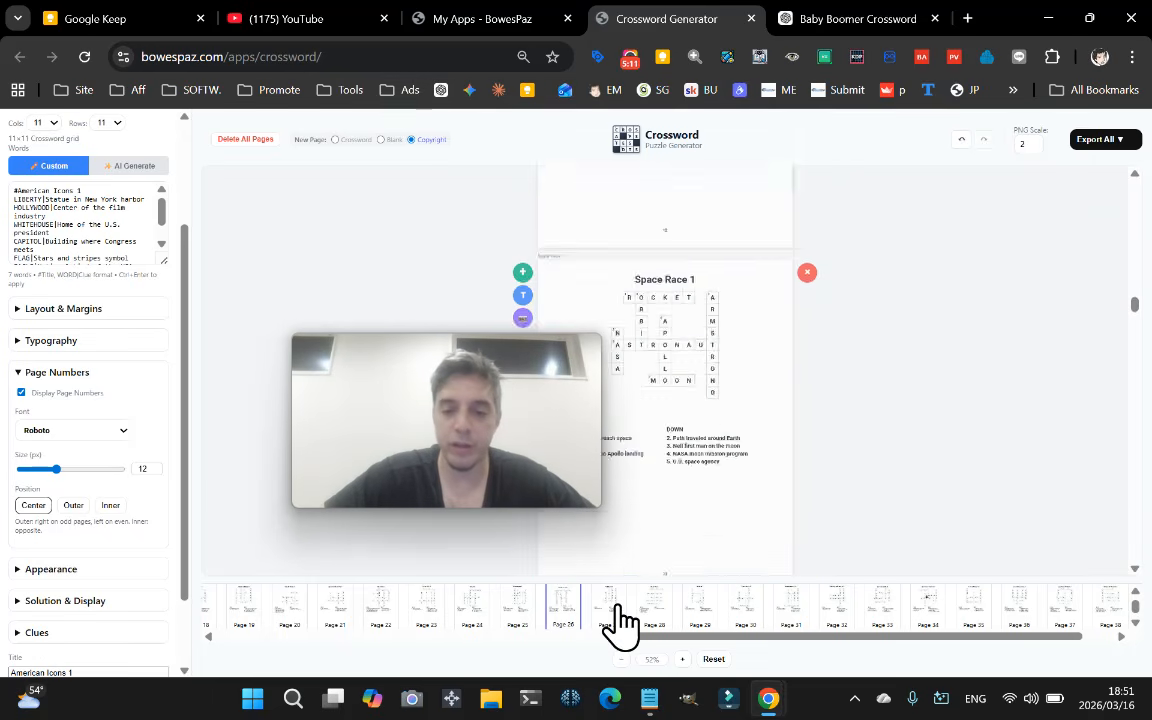
{"action": "left_click", "coordinate": [840, 615]}
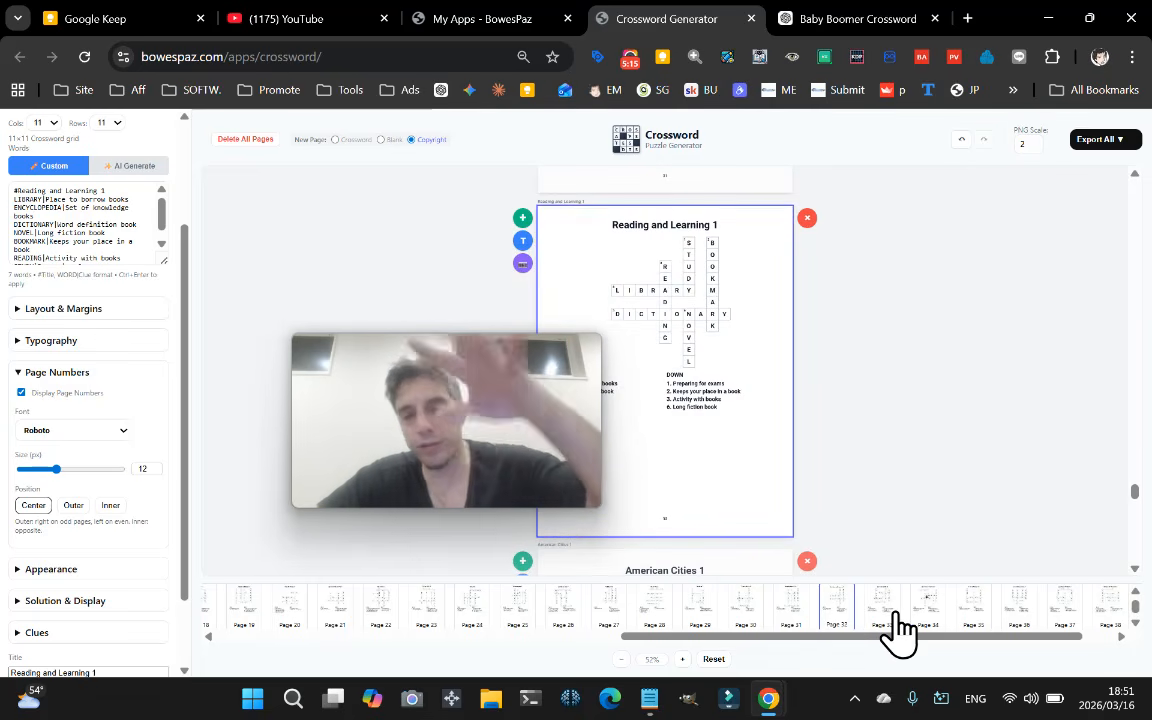
{"action": "left_click_drag", "start_coordinate": [515, 414], "coordinate": [445, 325]}
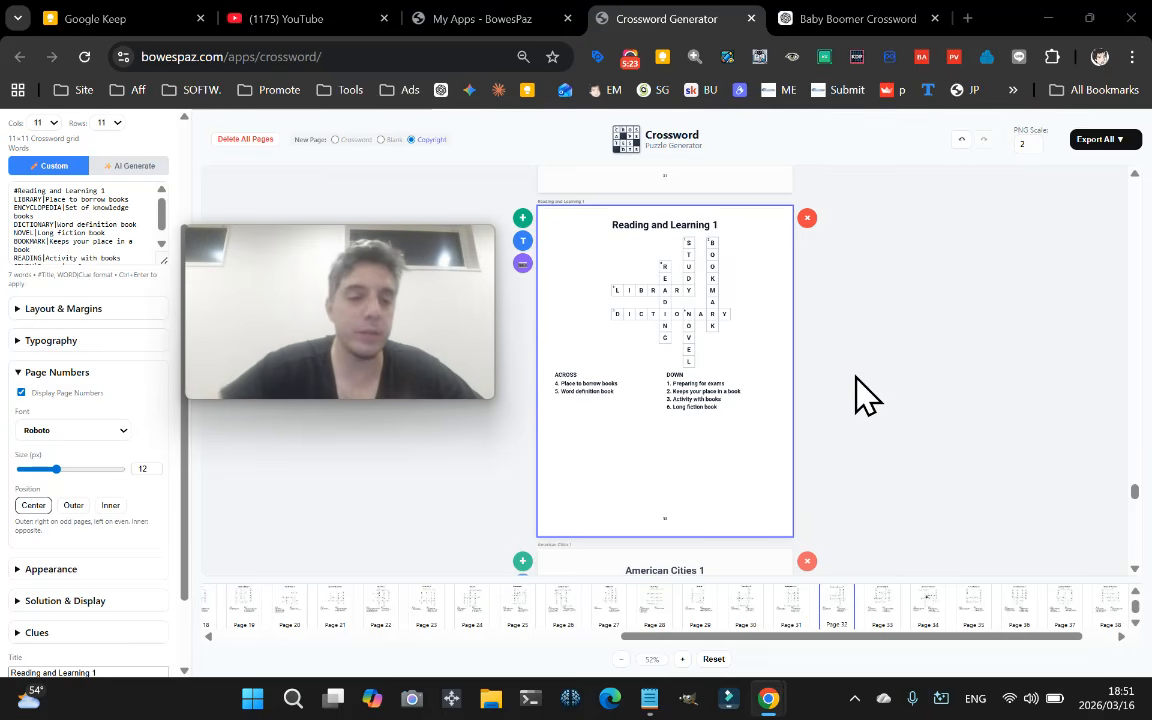
{"action": "left_click", "coordinate": [87, 310]}
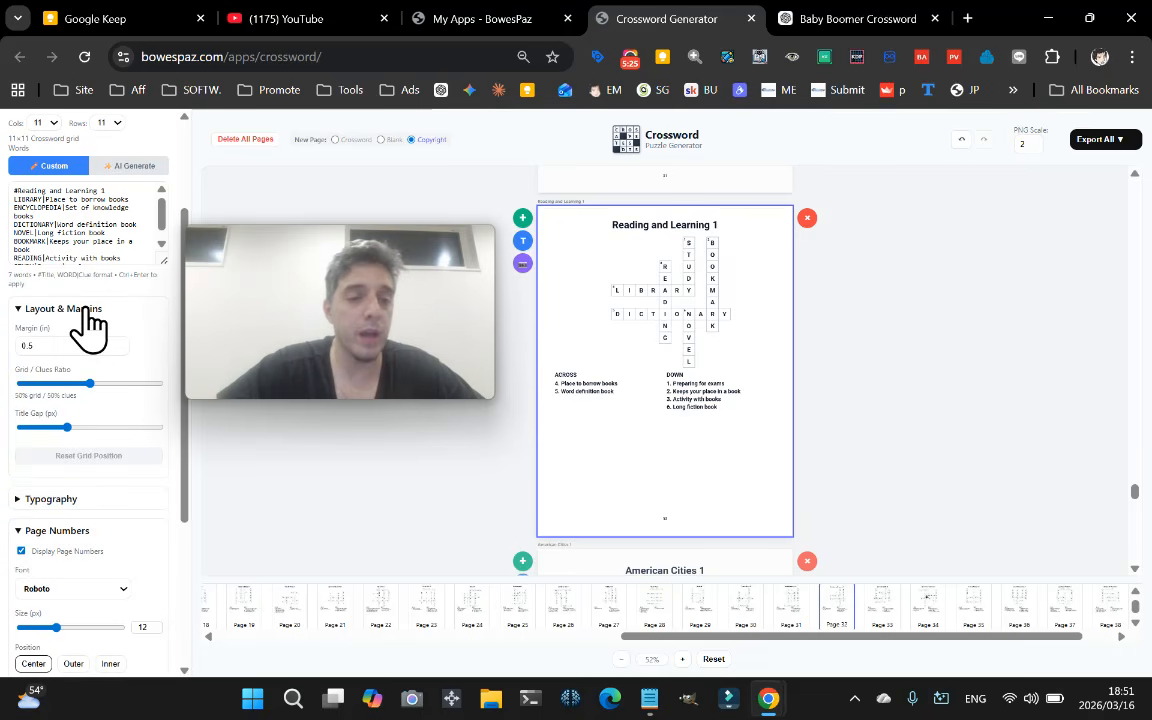
{"action": "left_click", "coordinate": [111, 500]}
{"action": "left_click_drag", "start_coordinate": [177, 432], "coordinate": [170, 514]}
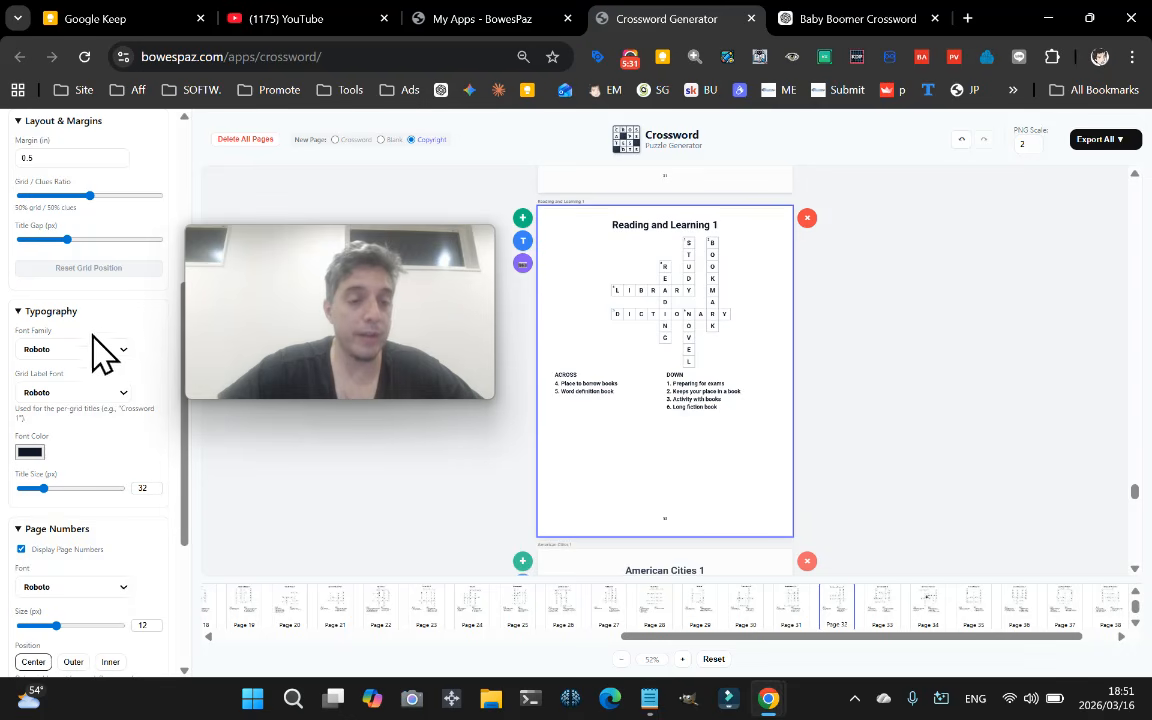
{"action": "left_click_drag", "start_coordinate": [42, 488], "coordinate": [55, 488]}
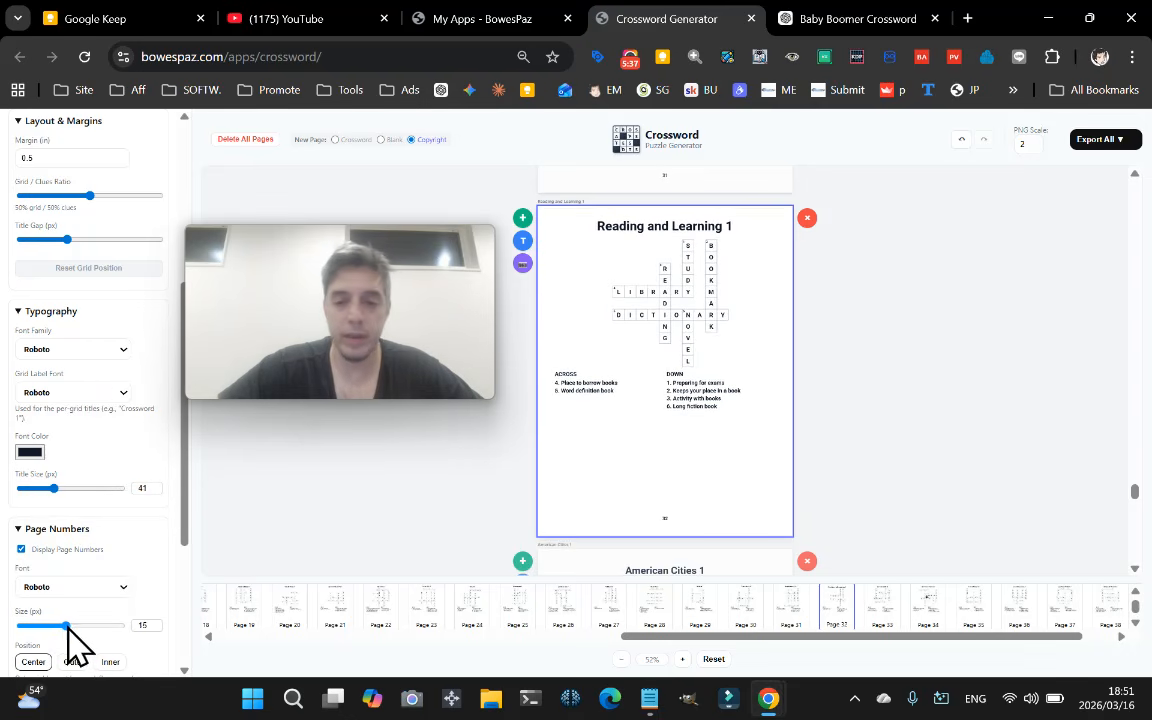
{"action": "scroll", "coordinate": [178, 520], "scroll_direction": "down", "scroll_amount": 3}
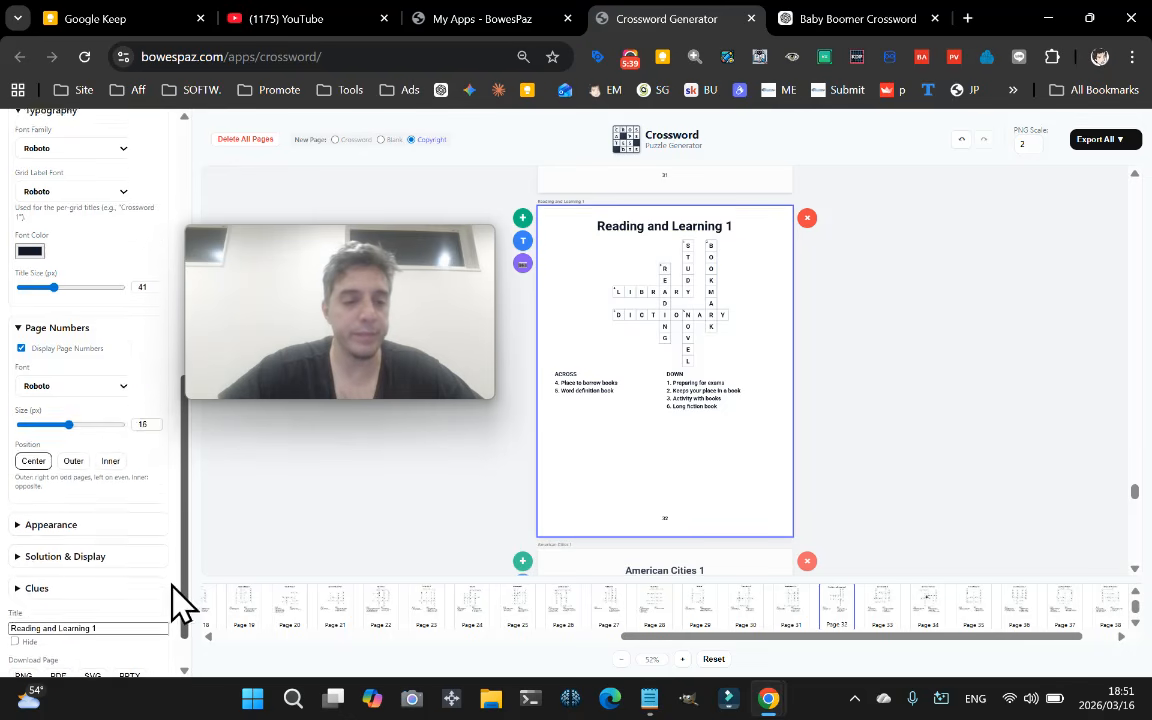
Set the grid/clues ratio of the "Reading and Learning 1" page to 77% grid and 23% clues
{"action": "scroll", "coordinate": [103, 535], "scroll_direction": "up", "scroll_amount": 10}
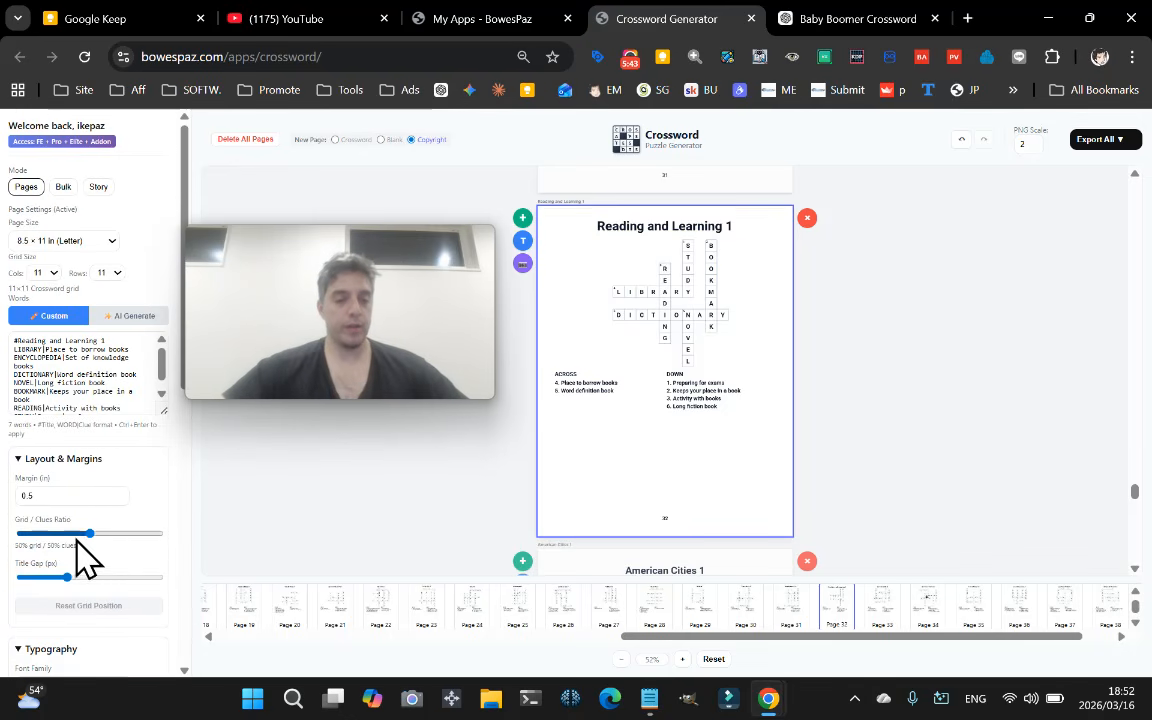
{"action": "left_click_drag", "start_coordinate": [91, 535], "coordinate": [137, 535]}
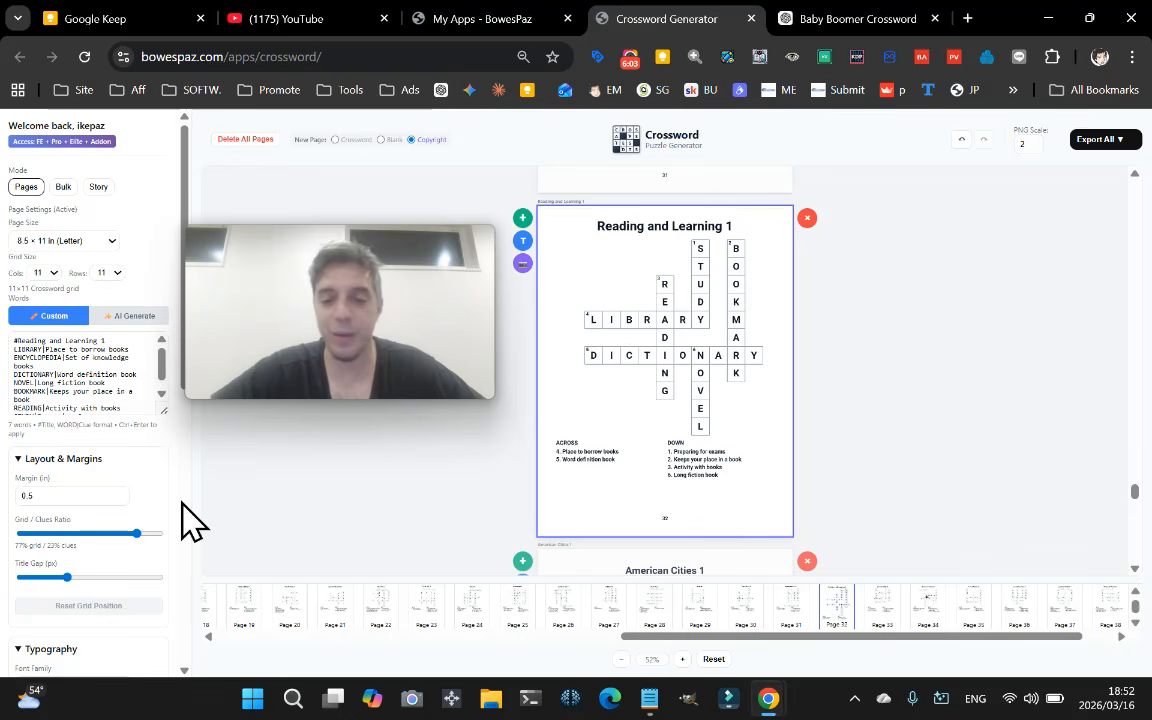
Regenerate the puzzle on page 36, "Music Instruments 1", to give its words a different arrangement
{"action": "left_click", "coordinate": [1024, 607]}
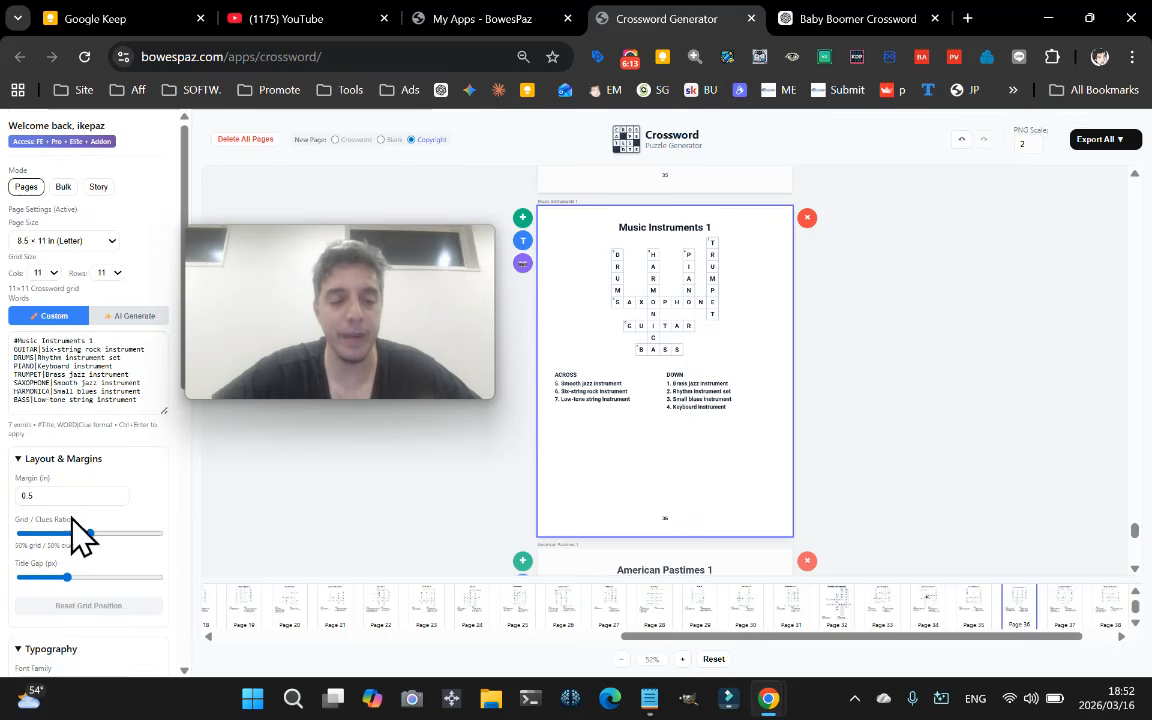
{"action": "scroll", "coordinate": [108, 490], "scroll_direction": "down", "scroll_amount": 10}
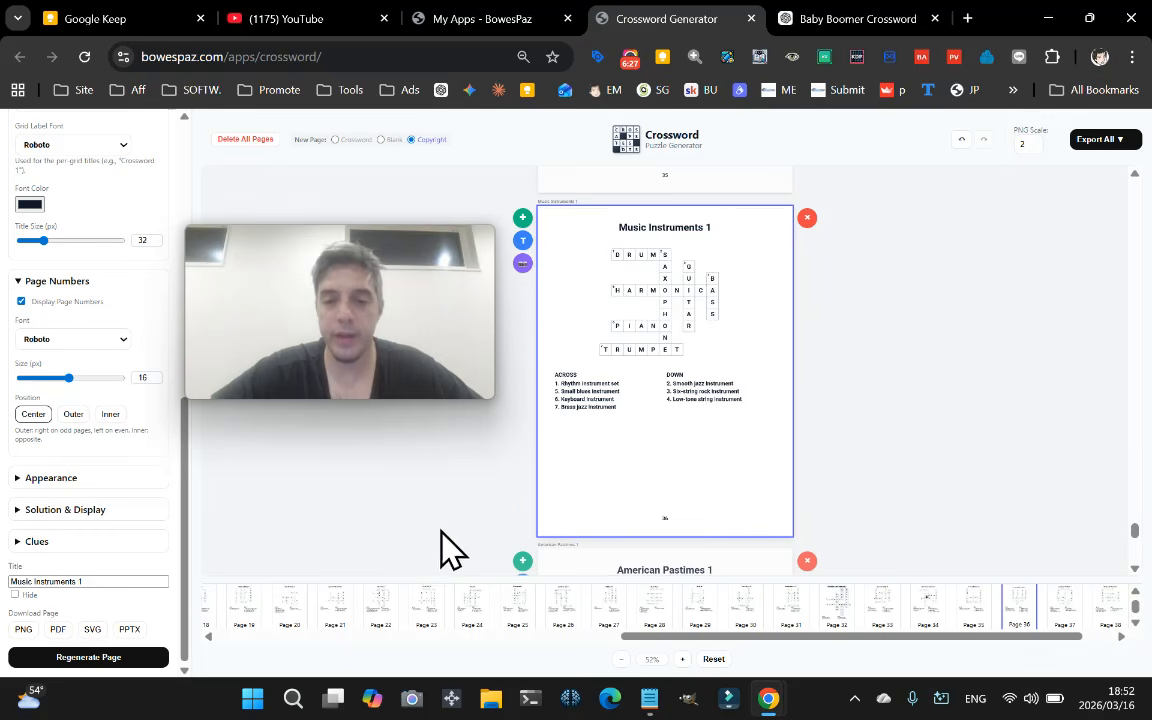
Check a few more puzzle pages and export the whole book with grouped solutions as a single PDF
{"action": "left_click", "coordinate": [521, 603]}
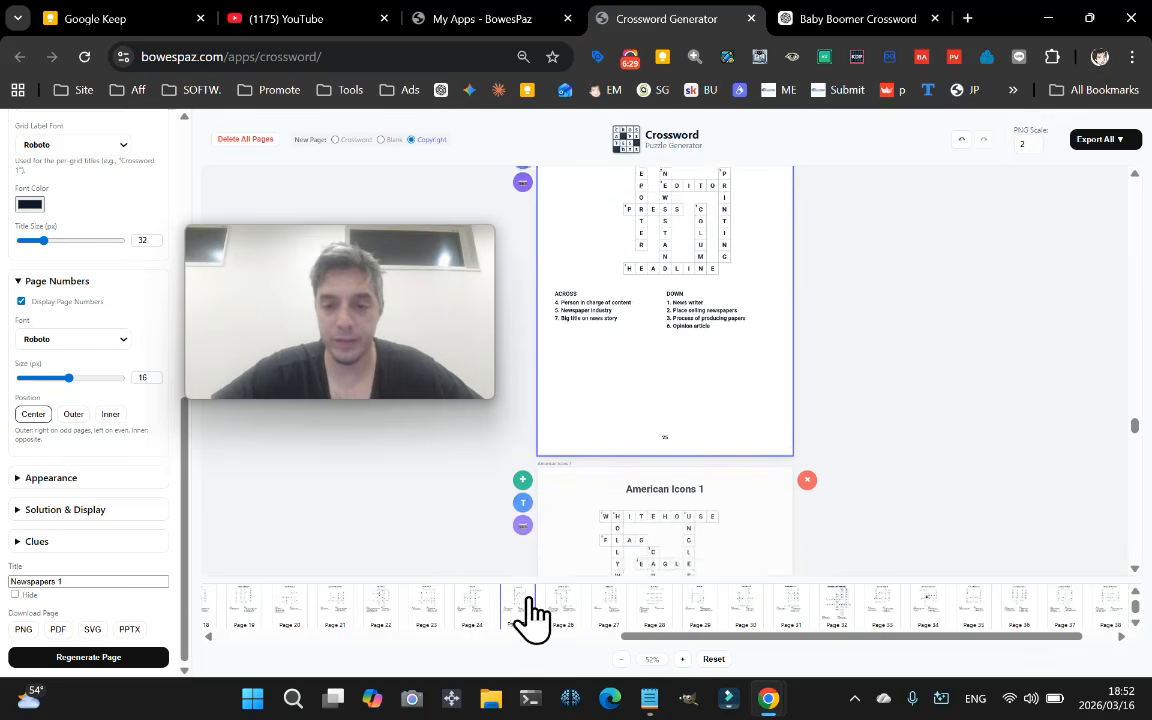
{"action": "left_click", "coordinate": [370, 610]}
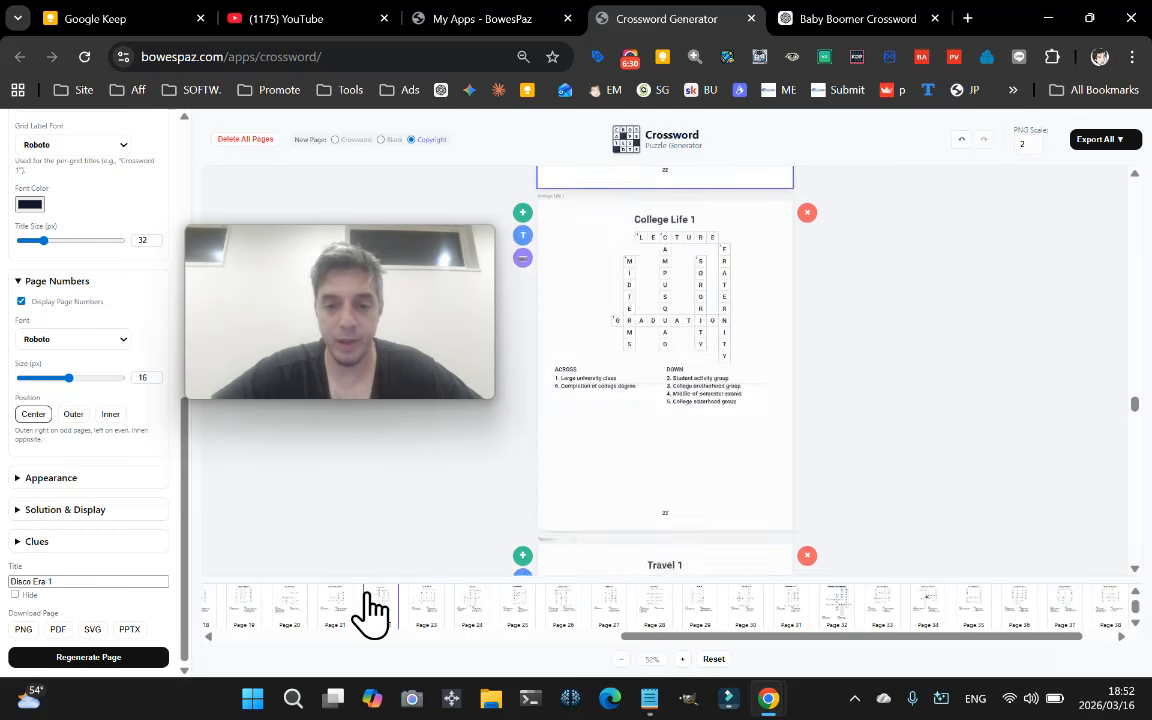
{"action": "left_click", "coordinate": [240, 604]}
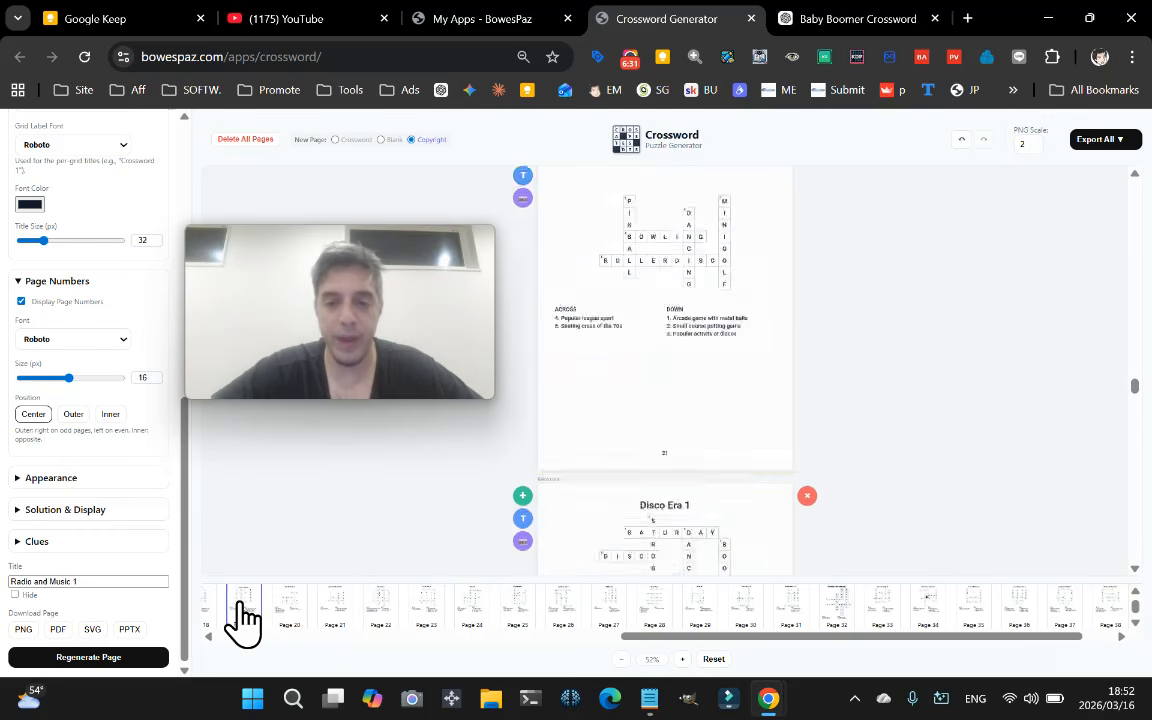
{"action": "left_click", "coordinate": [1100, 140]}
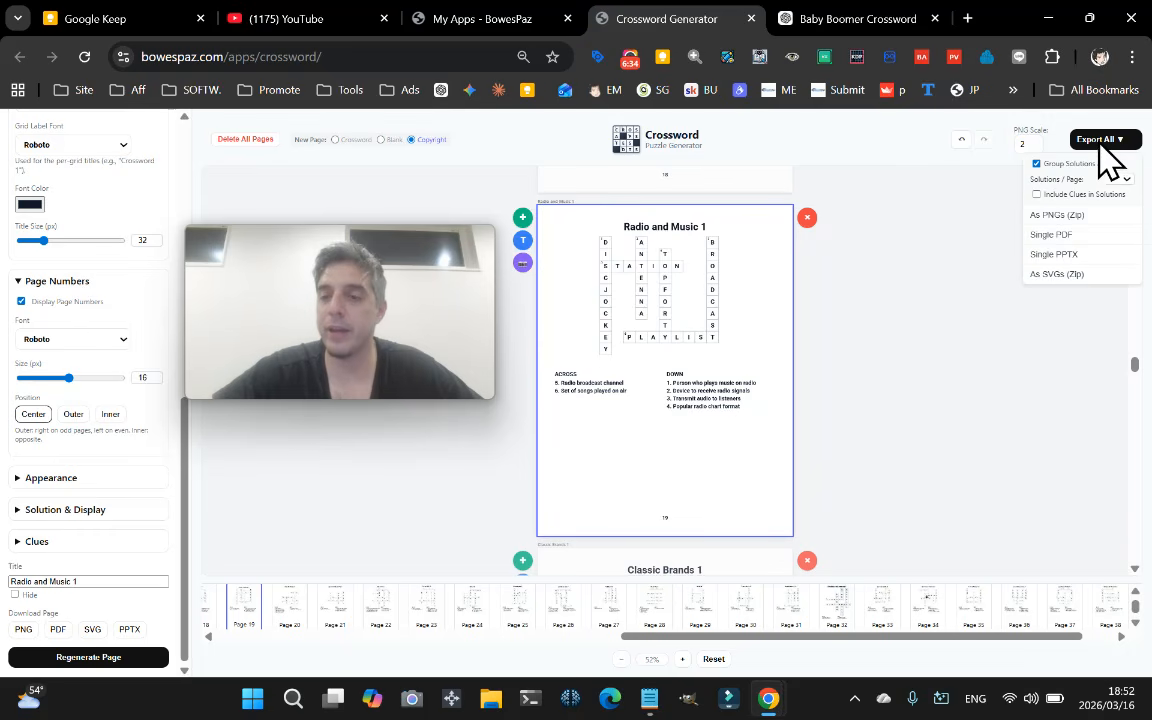
{"action": "left_click", "coordinate": [1050, 238]}
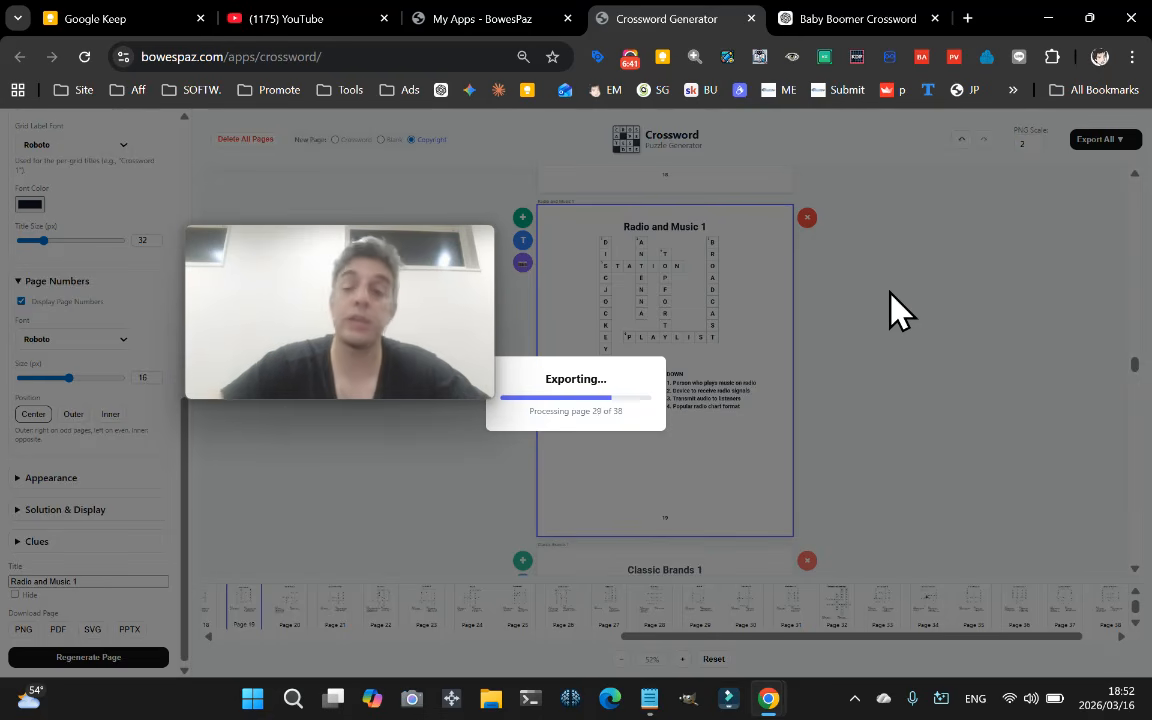
Switch to the My Apps page and save the exported book as "crossword-combined (4).pdf" in the Downloads folder
{"action": "left_click", "coordinate": [453, 20]}
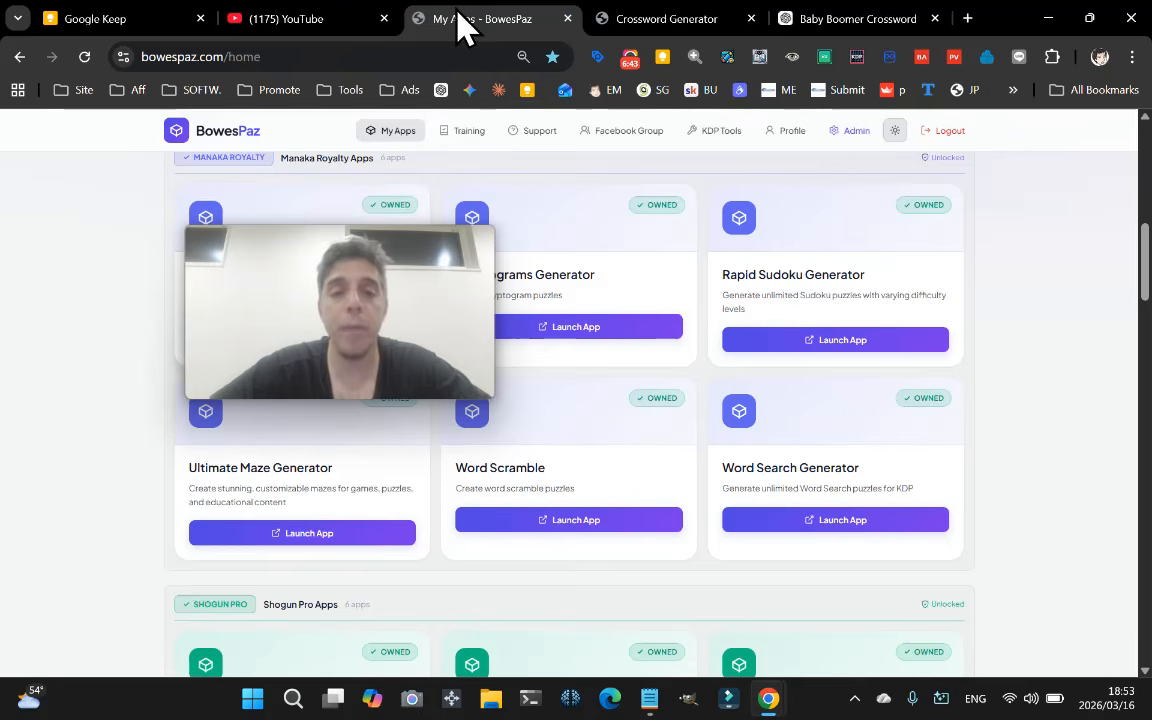
{"action": "left_click_drag", "start_coordinate": [360, 283], "coordinate": [645, 280]}
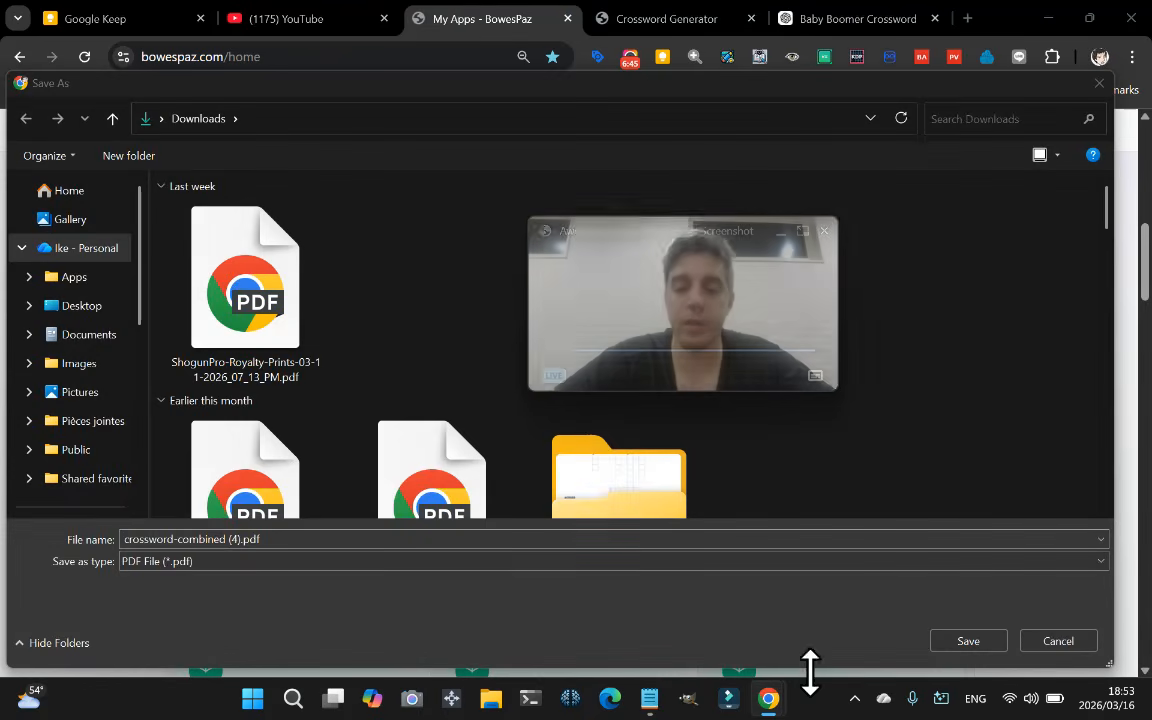
{"action": "left_click", "coordinate": [966, 642]}
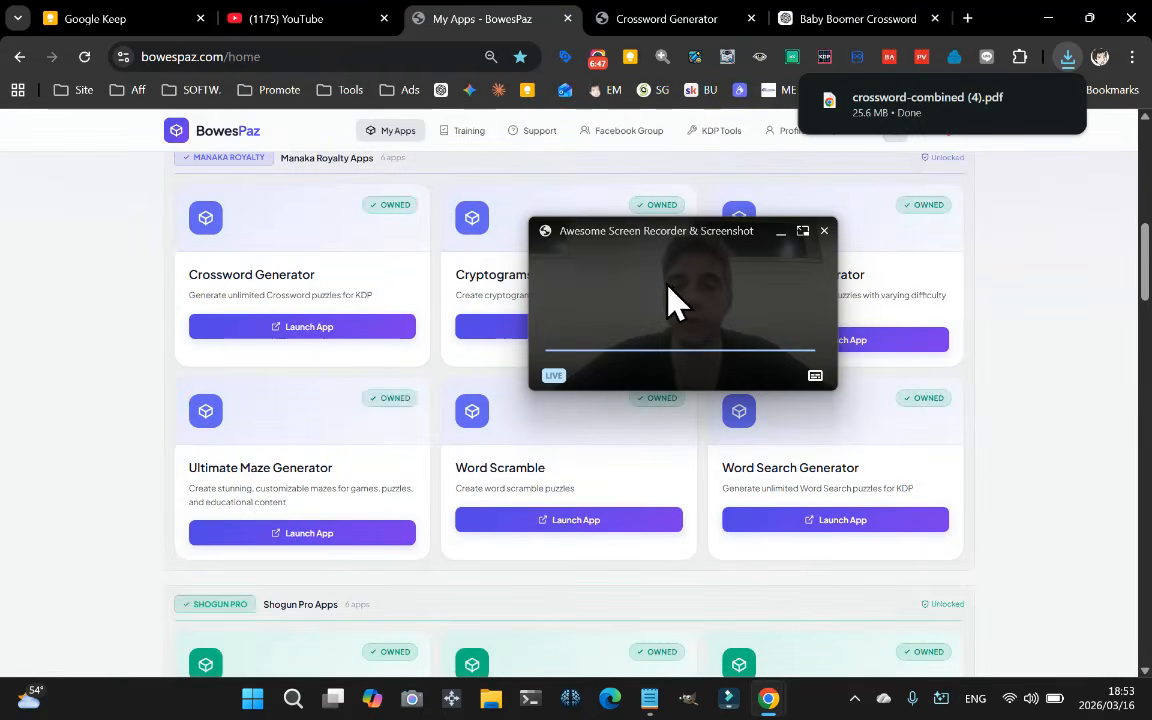
Launch the Book Cover Generator from the featured apps on the My Apps page
{"action": "left_click_drag", "start_coordinate": [747, 292], "coordinate": [987, 370]}
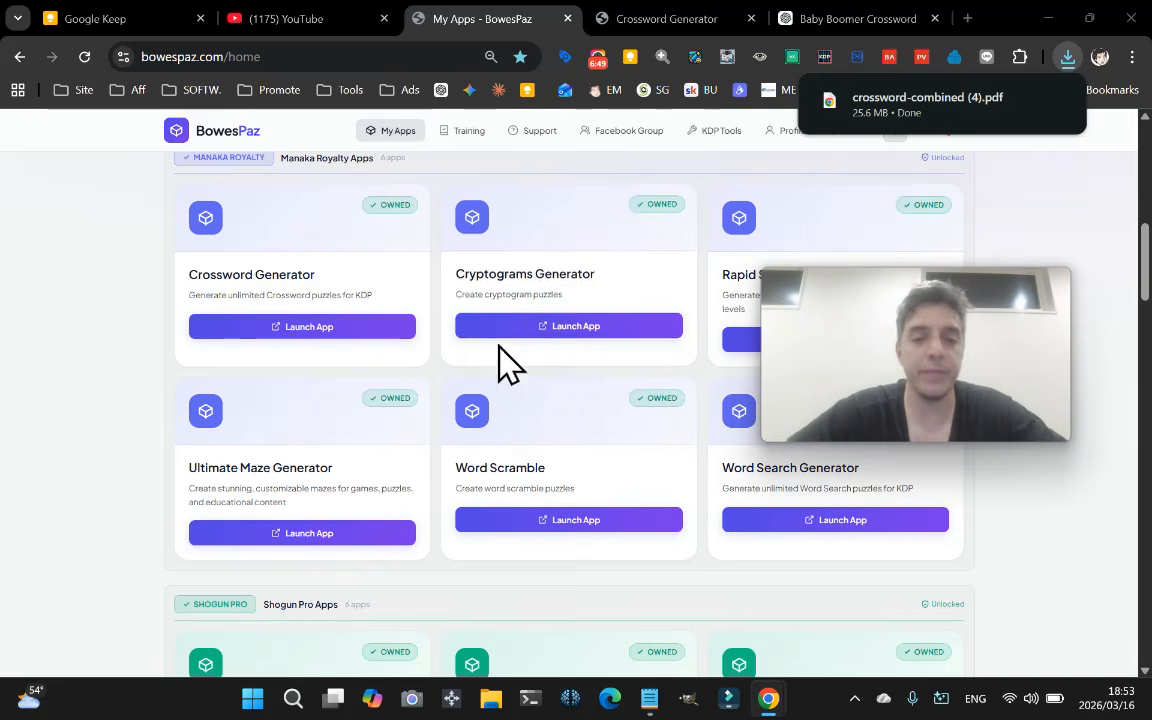
{"action": "scroll", "coordinate": [510, 360], "scroll_direction": "up", "scroll_amount": 8}
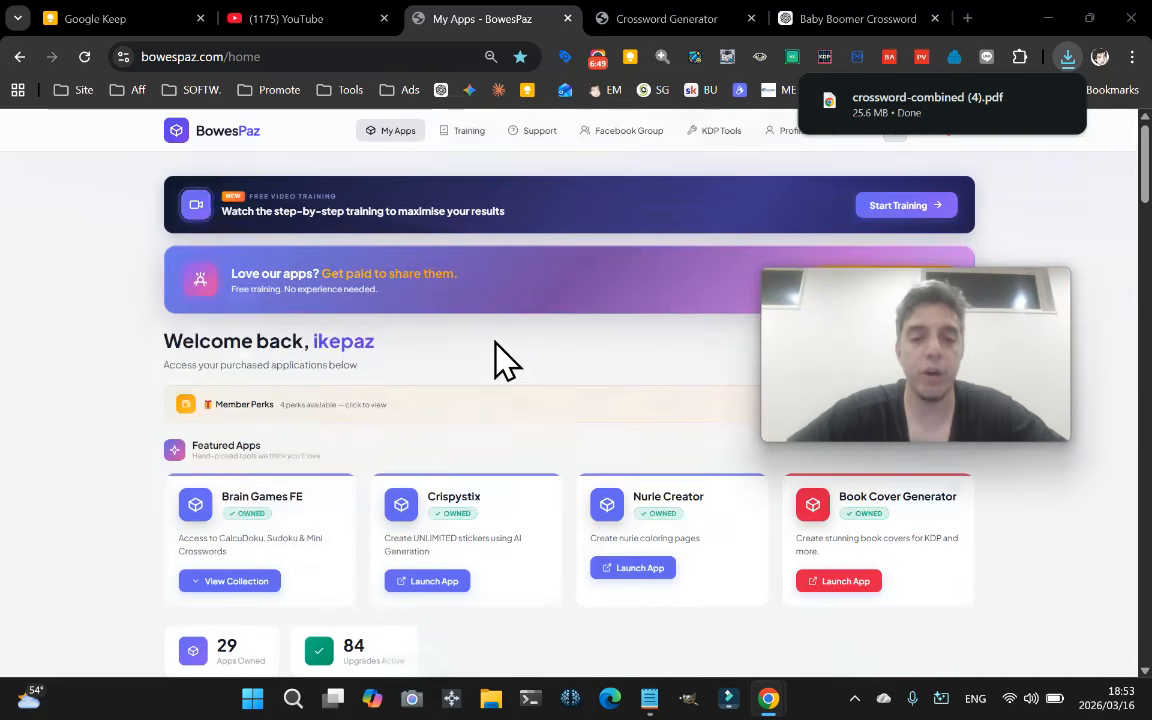
{"action": "left_click", "coordinate": [850, 586]}
{"action": "left_click_drag", "start_coordinate": [837, 338], "coordinate": [90, 278]}
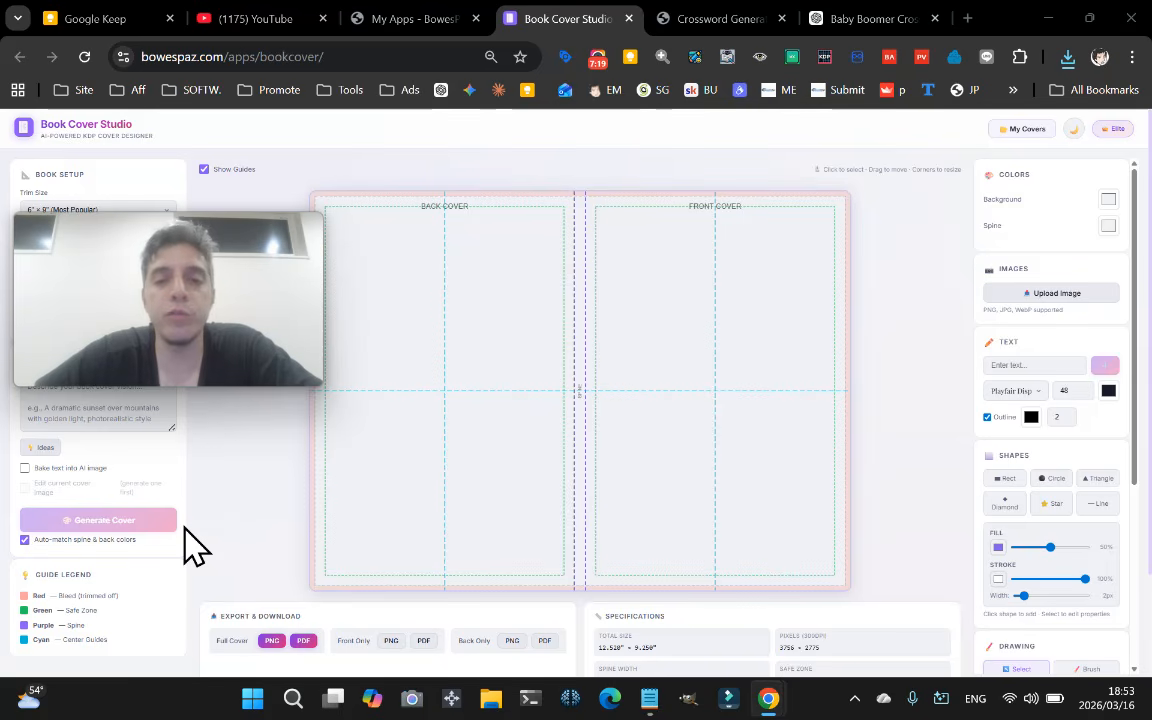
Open the exported "crossword-combined (4).pdf" from the computer's files and look through its copyright and puzzle pages
{"action": "left_click", "coordinate": [490, 700]}
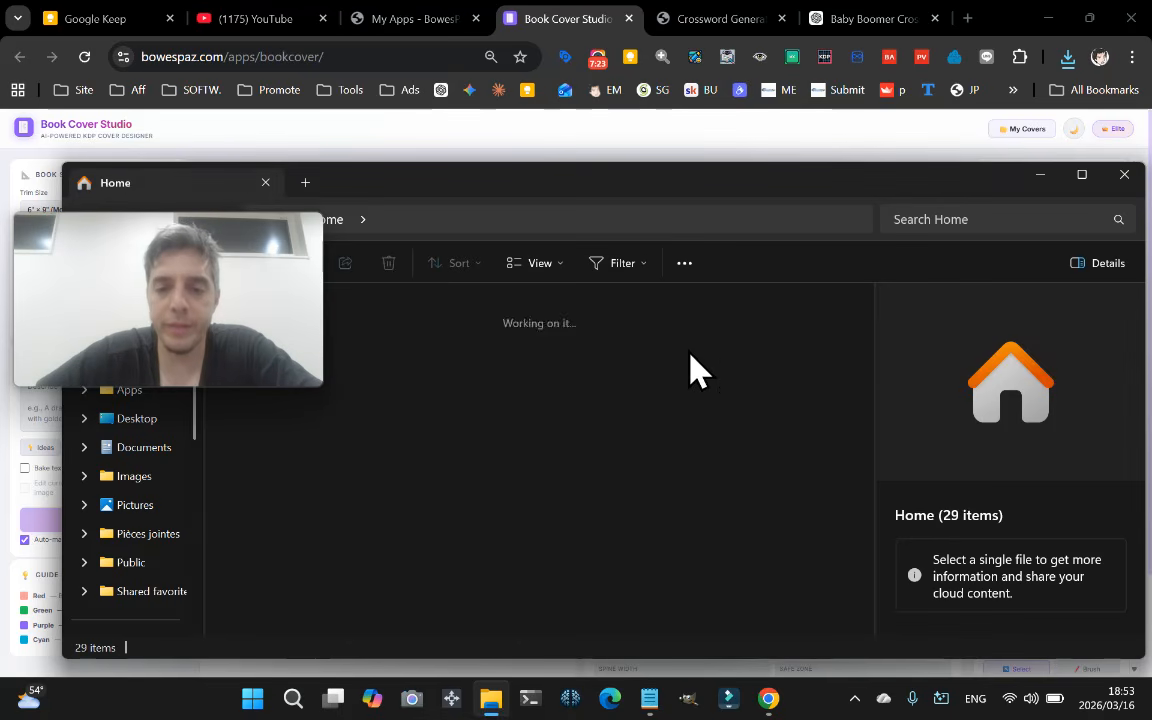
{"action": "double_click", "coordinate": [628, 352]}
{"action": "double_click", "coordinate": [307, 428]}
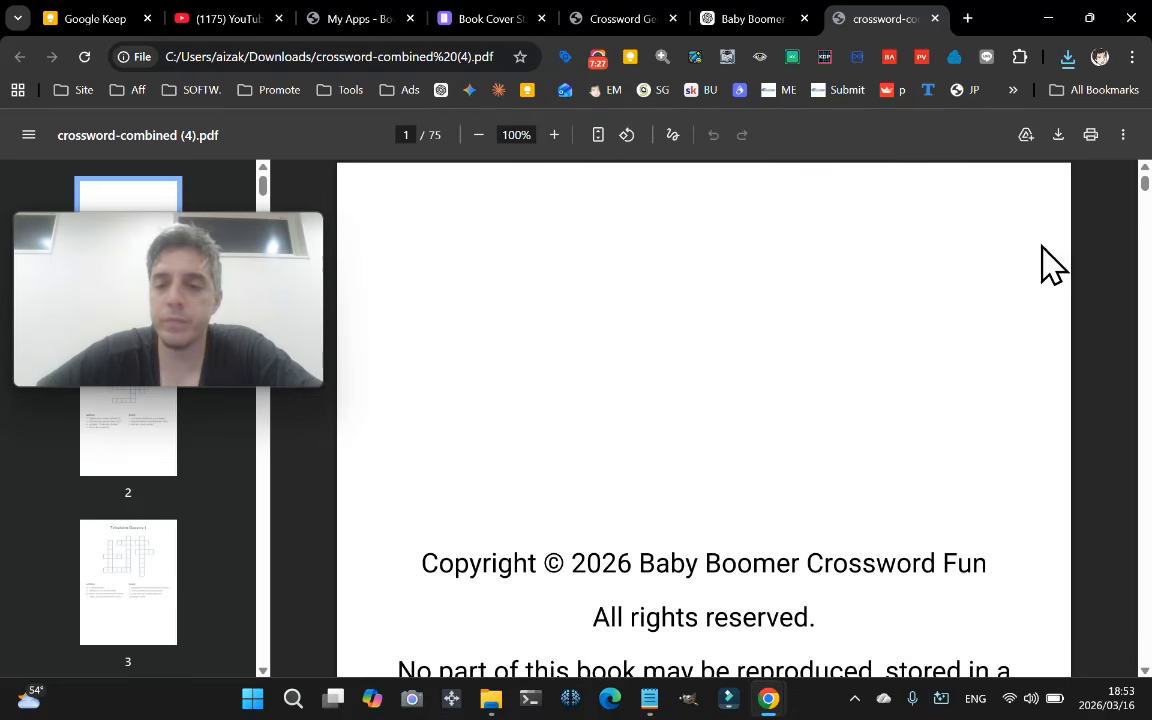
{"action": "scroll", "coordinate": [920, 342], "scroll_direction": "down", "scroll_amount": 20}
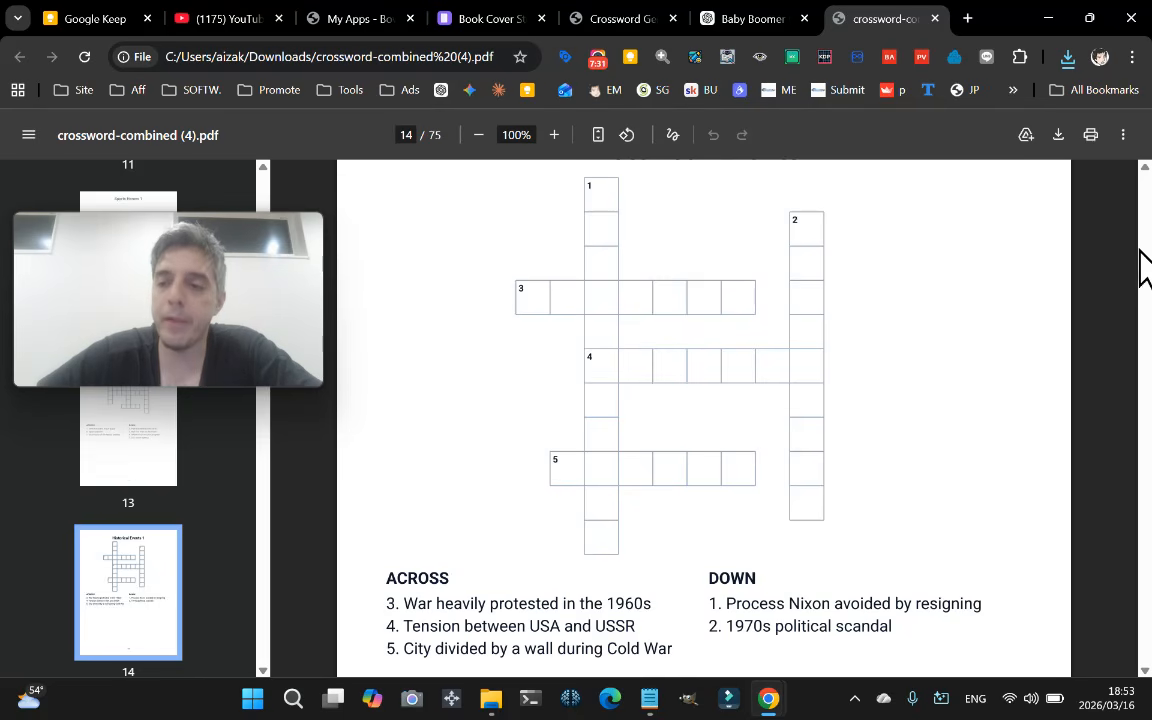
{"action": "left_click_drag", "start_coordinate": [1145, 272], "coordinate": [1143, 170]}
{"action": "scroll", "coordinate": [1130, 652], "scroll_direction": "down", "scroll_amount": 5}
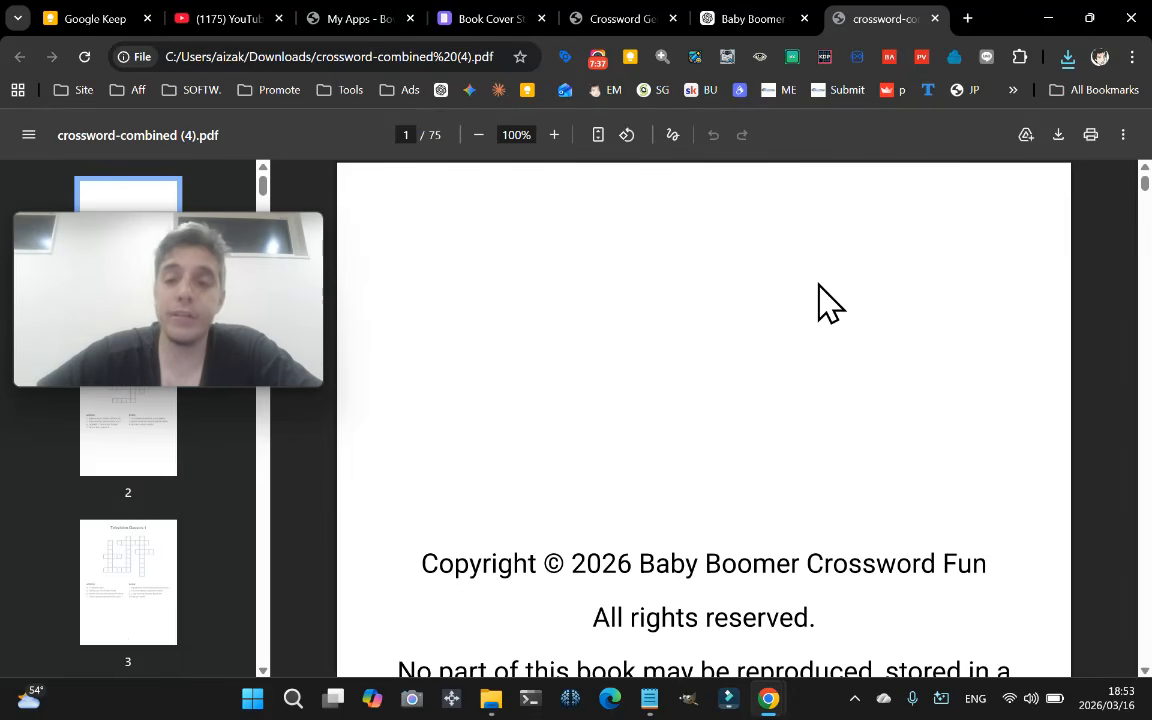